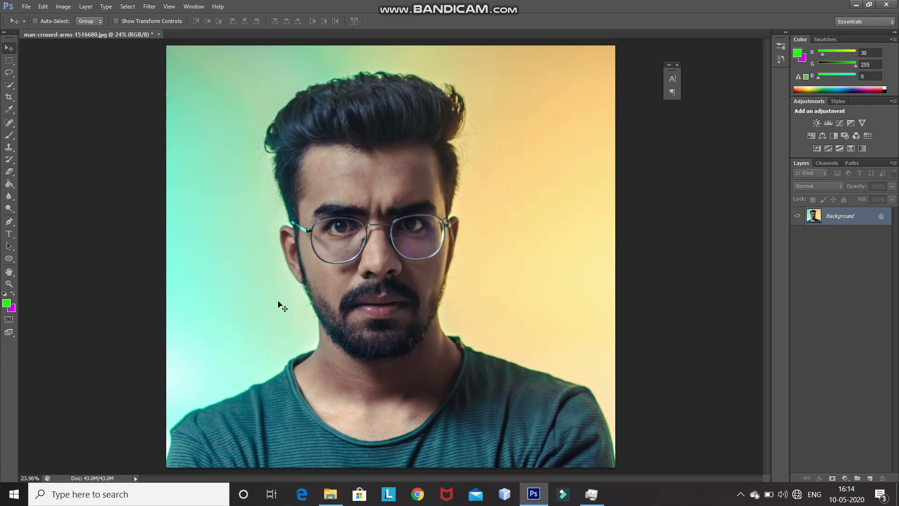
Step: Choose the Brush tool and set the foreground colour to white
click(14, 136)
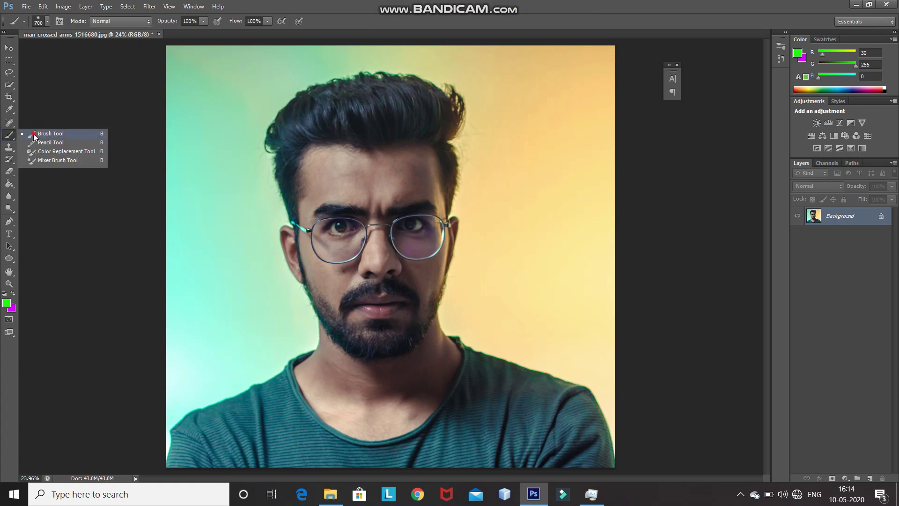
click(33, 134)
click(47, 22)
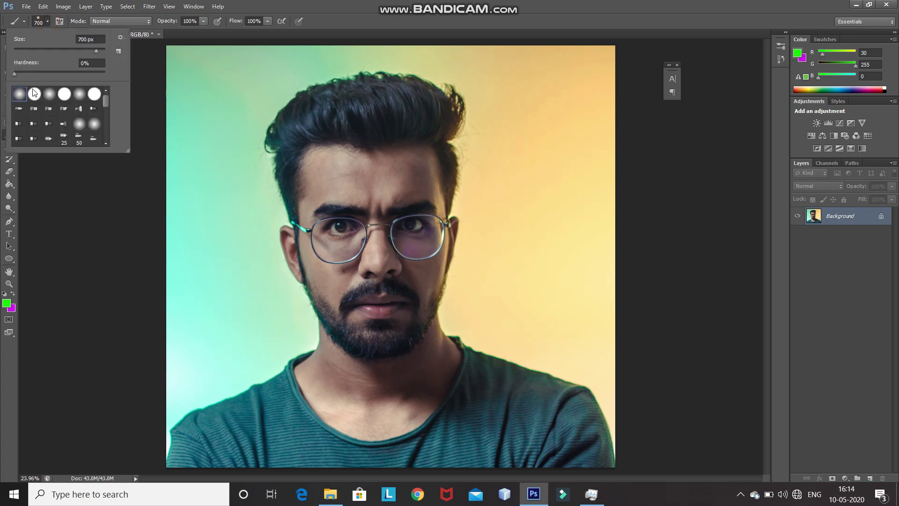
click(60, 241)
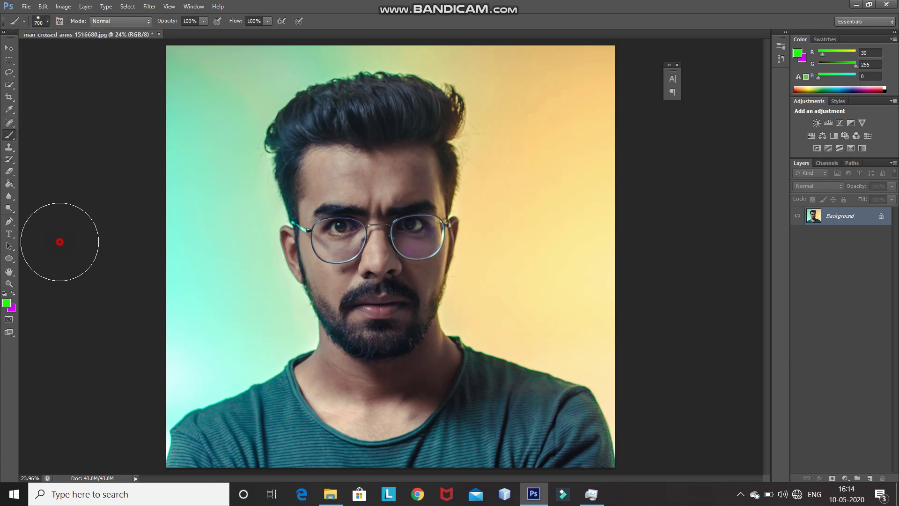
click(8, 307)
click(539, 125)
click(759, 121)
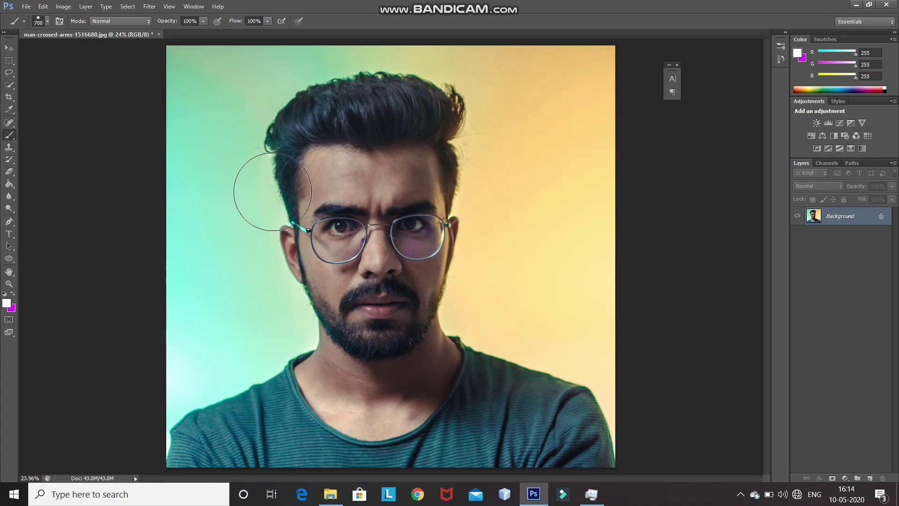
Step: Try a freehand white stroke across the eyebrows with the brush reduced to 20 px, and undo it
key(bracketleft)
key(bracketleft)
key(bracketleft)
key(bracketleft)
key(bracketleft)
key(bracketleft)
key(bracketleft)
key(bracketleft)
key(bracketleft)
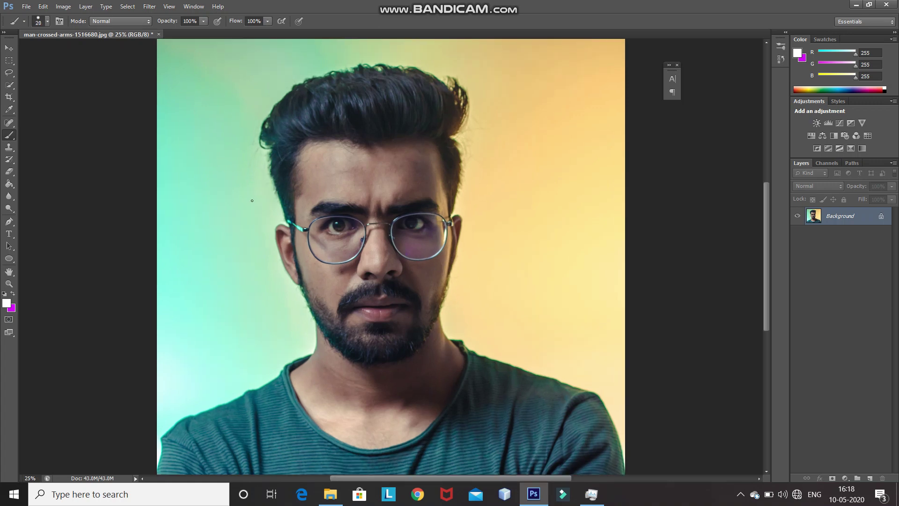
mouse_move(293, 215)
mouse_down()
mouse_move(290, 170)
mouse_move(415, 151)
mouse_move(449, 214)
mouse_up()
key(ctrl+z)
Step: Set up the Pen tool in Shape mode with no fill and a white stroke
right_click(9, 221)
click(44, 219)
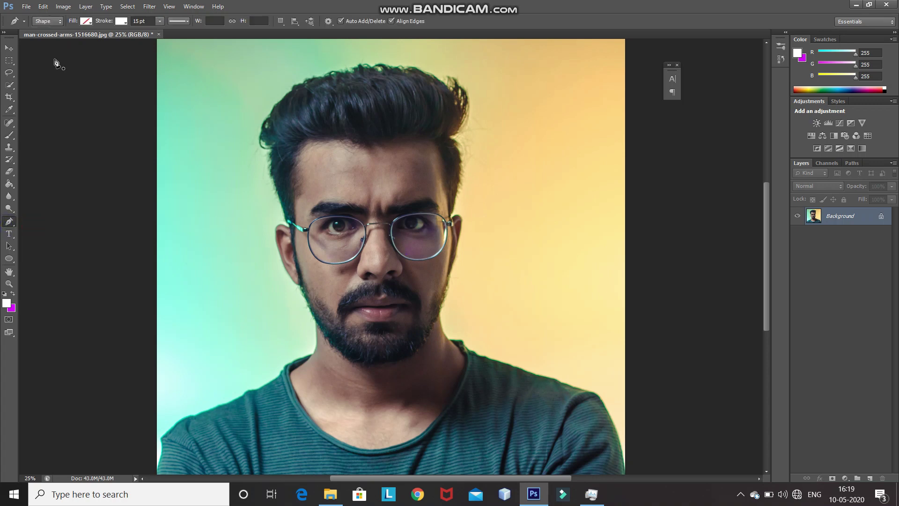
click(47, 26)
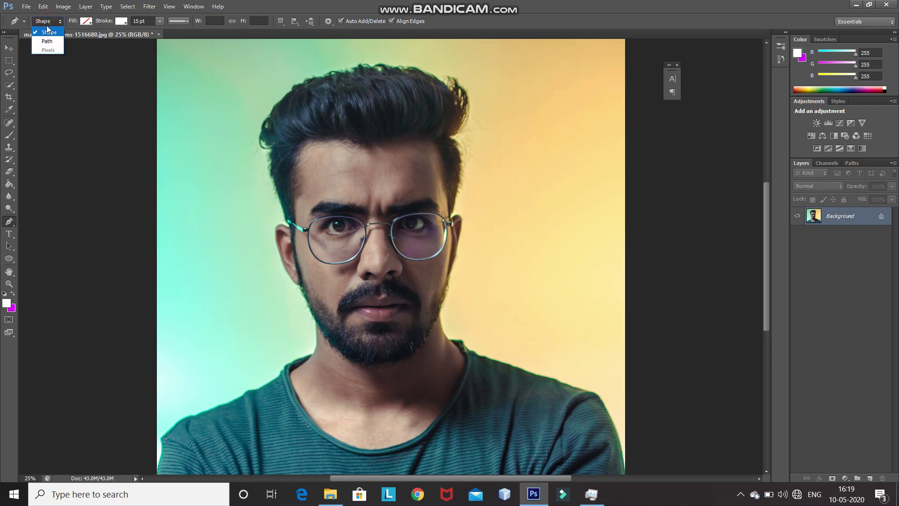
click(47, 35)
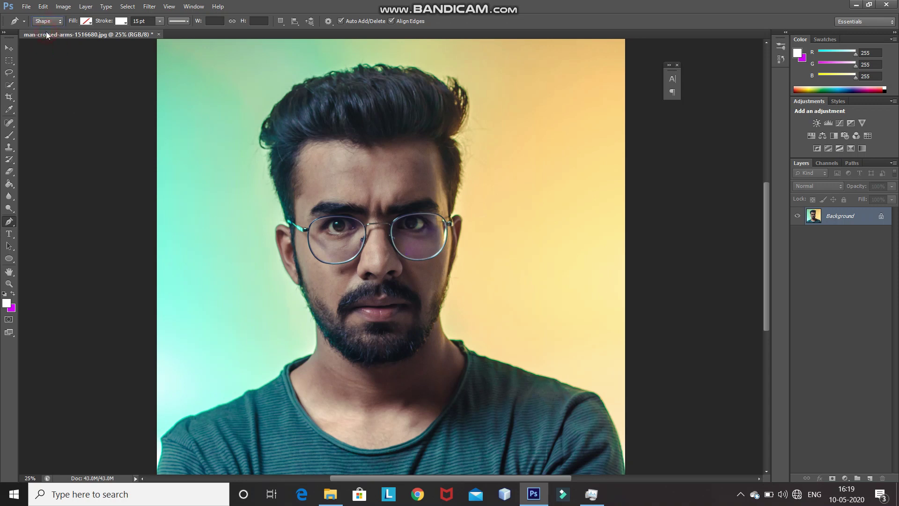
click(86, 21)
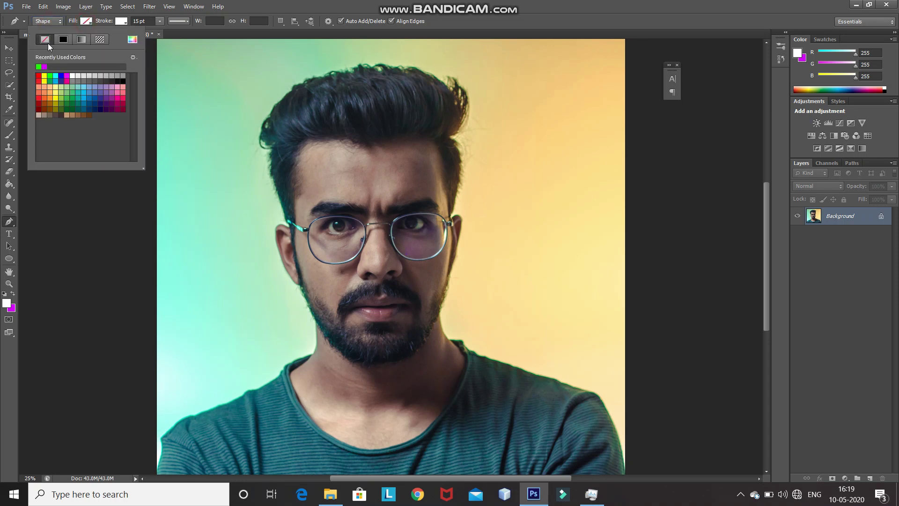
click(82, 22)
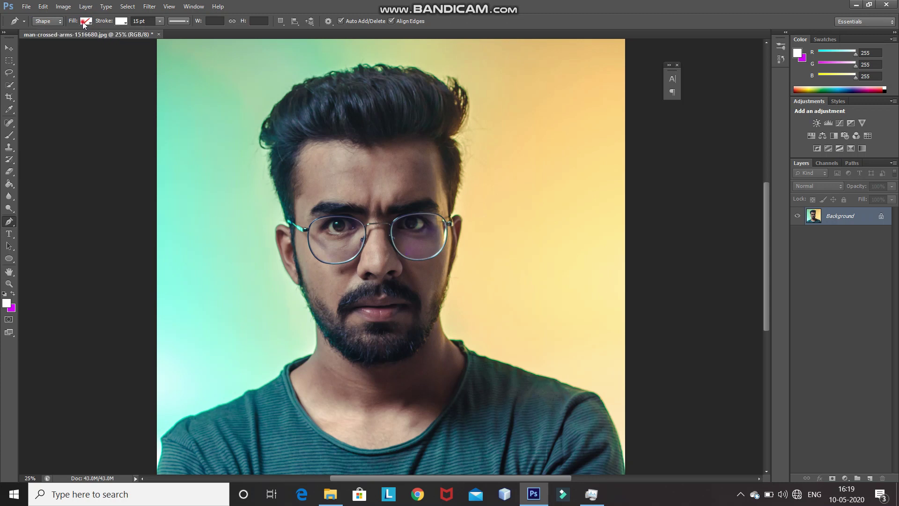
click(120, 24)
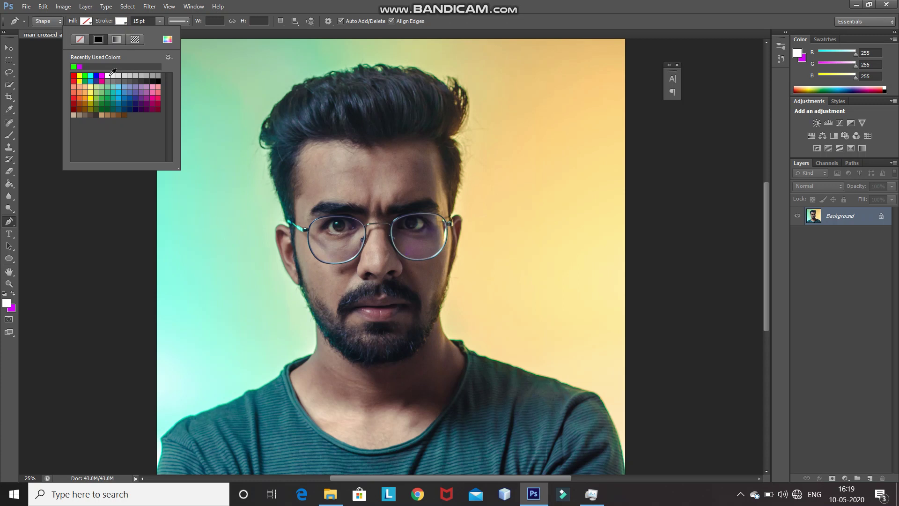
click(108, 75)
click(118, 24)
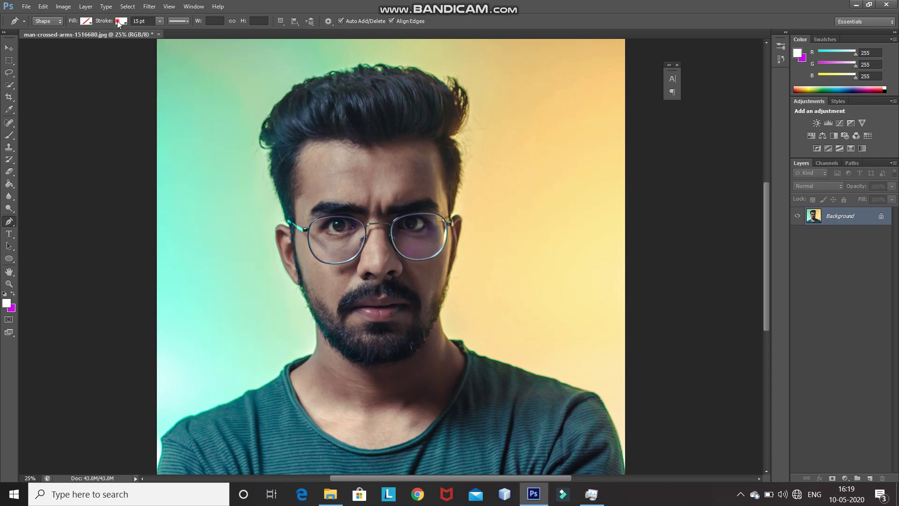
Step: Configure the shape stroke as a 15 pt solid line and set its alignment and end caps
click(139, 20)
click(178, 23)
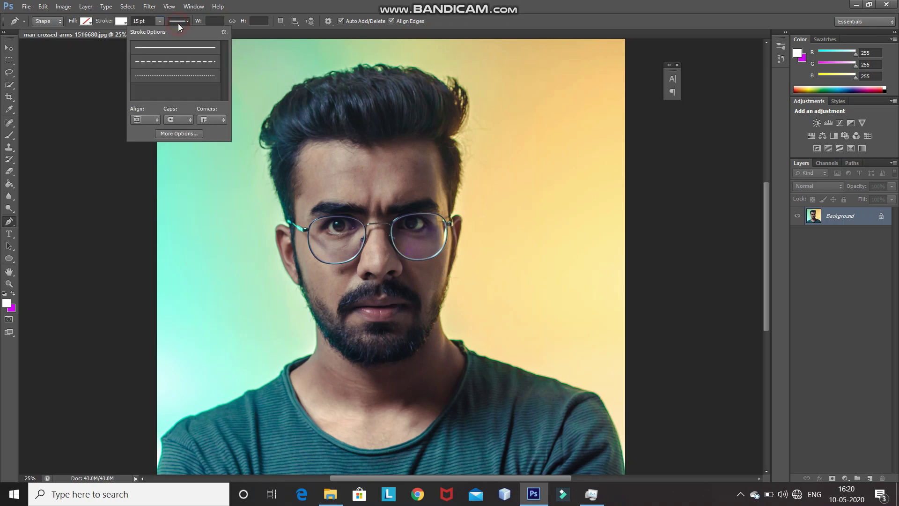
click(143, 120)
click(174, 119)
click(176, 139)
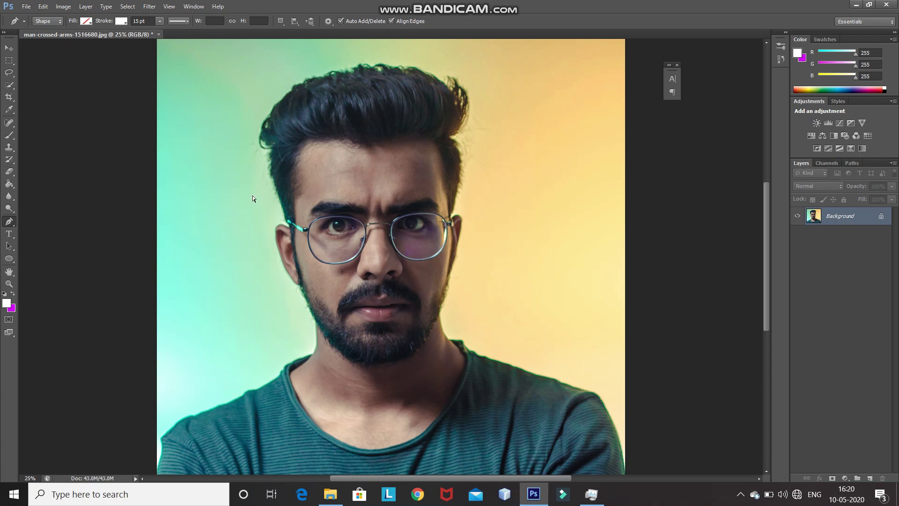
Step: Trace the hairline as an open curved path from the left temple across the forehead to the right temple
key(ctrl+plus)
key(ctrl+plus)
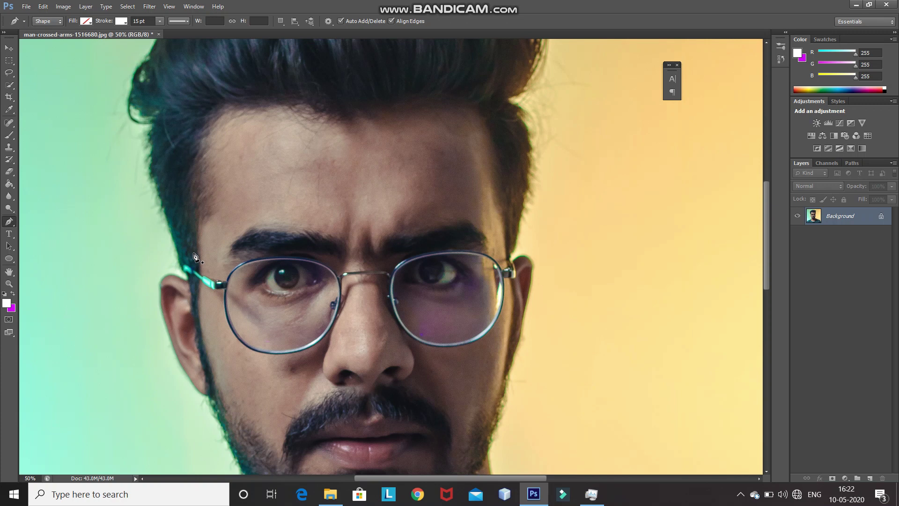
click(196, 258)
drag(199, 113, 223, 102)
drag(301, 101, 322, 112)
mouse_move(379, 108)
mouse_down()
mouse_move(416, 95)
mouse_move(484, 103)
mouse_up()
drag(490, 139, 494, 166)
drag(495, 205, 502, 224)
drag(506, 251, 510, 280)
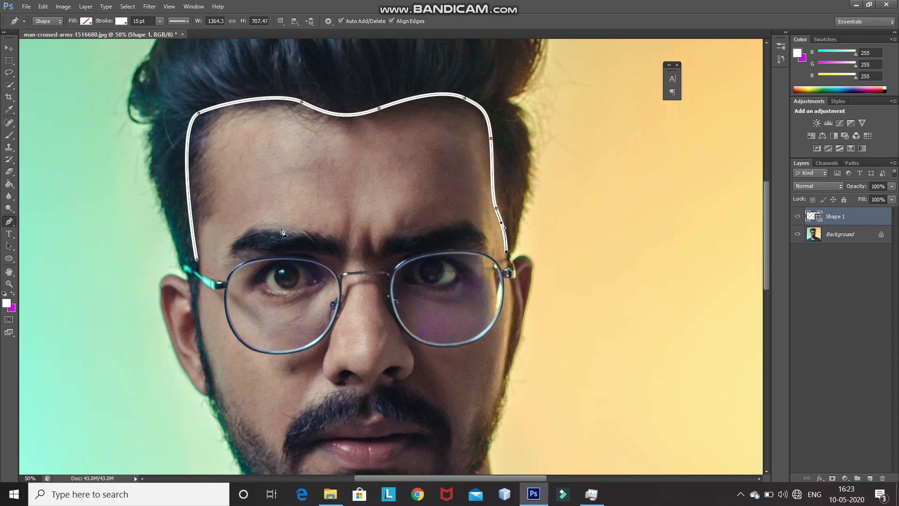
key(Return)
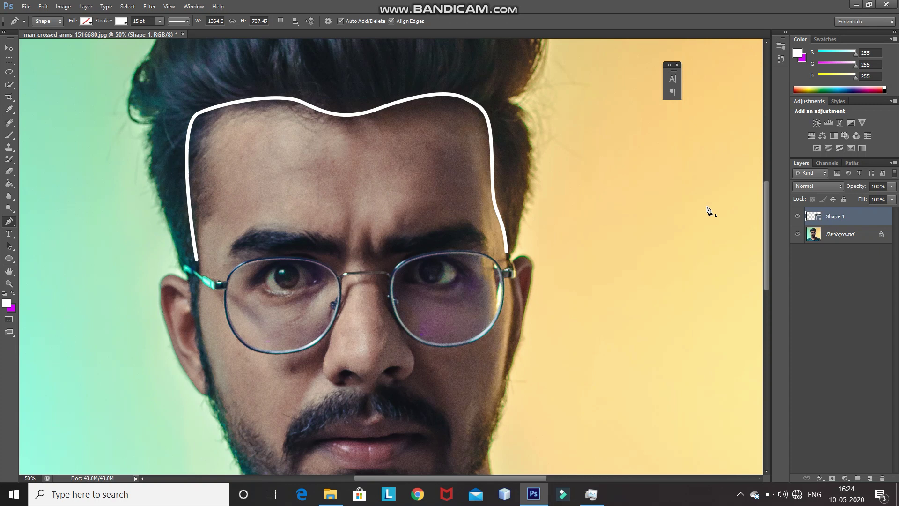
Step: Start a new path for the outer hair contour, tracing from the left temple up the side of the hair
scroll(155, 241, up, 2)
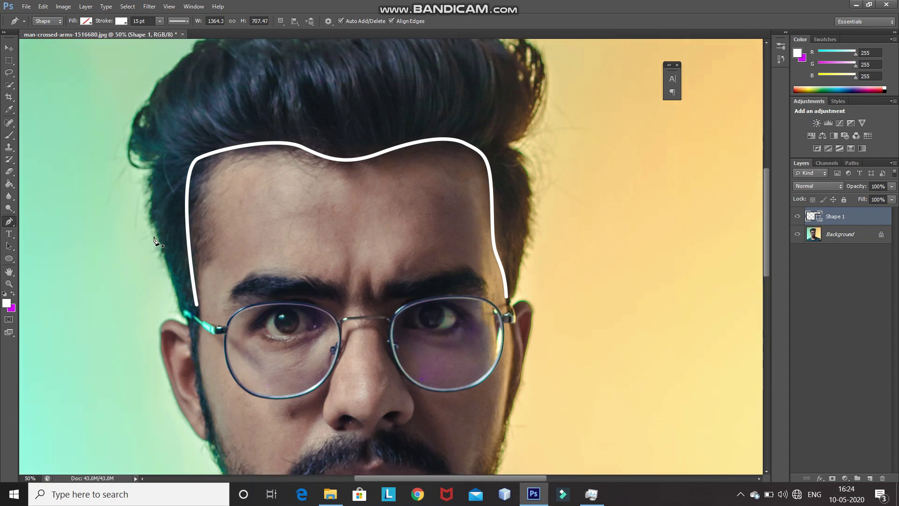
click(177, 304)
click(171, 283)
drag(151, 175, 165, 161)
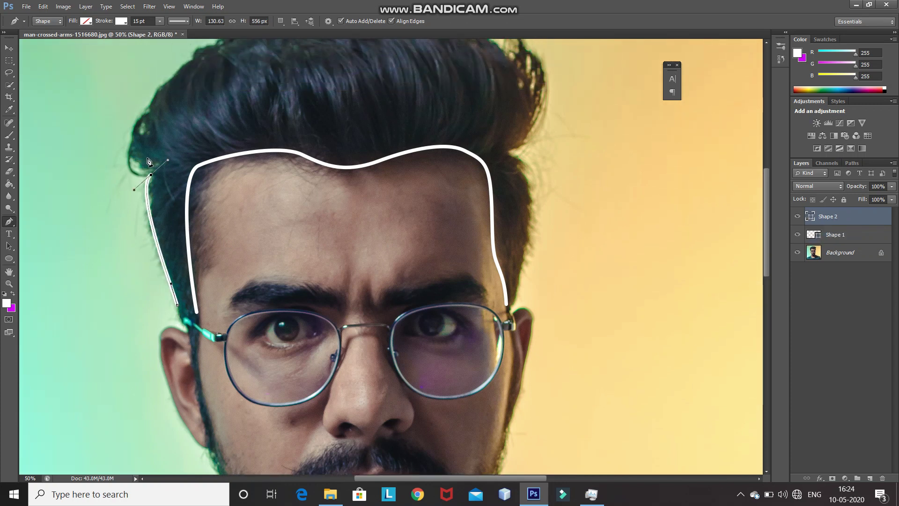
scroll(165, 161, up, 3)
click(133, 231)
click(146, 188)
click(157, 164)
click(167, 153)
click(182, 142)
click(212, 120)
Step: Continue the hair contour across the top of the head, adding small pointed tufts along the edge
click(276, 101)
click(315, 97)
click(313, 85)
click(328, 88)
click(369, 94)
click(364, 85)
click(393, 88)
click(417, 97)
click(445, 92)
Step: Trace the hair contour down the right side, with a tuft at the corner, and end the path above the ear
click(502, 126)
click(509, 109)
click(516, 136)
drag(514, 223, 515, 249)
key(ctrl+z)
click(538, 139)
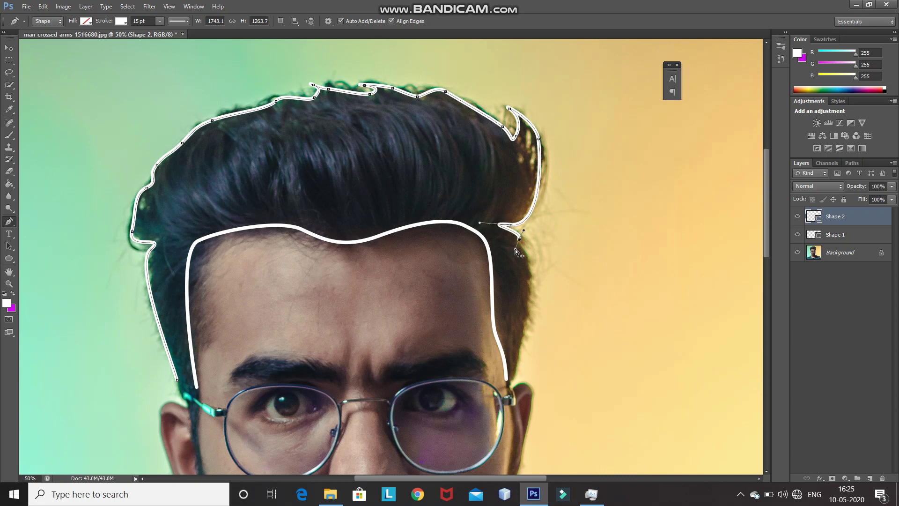
drag(522, 339, 505, 368)
click(518, 372)
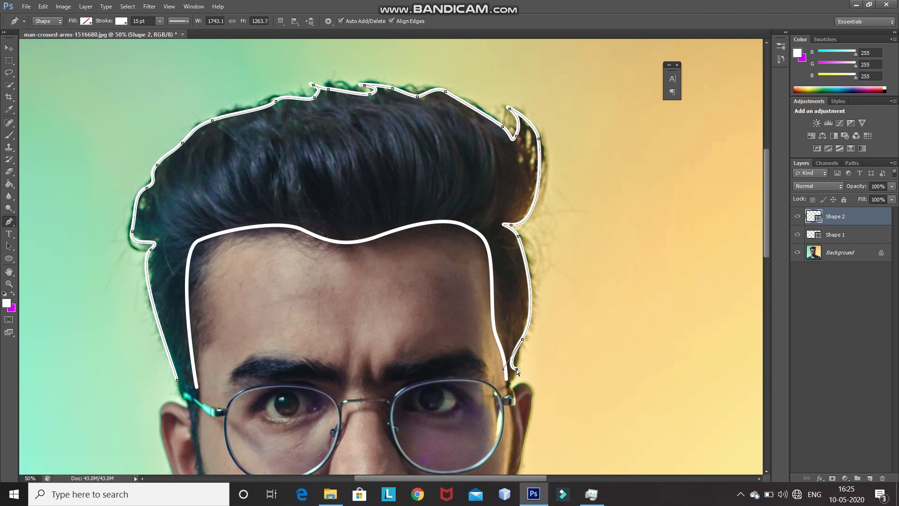
key(Return)
Step: Trace the beard's inner edge on both cheeks, each as an open path from the glasses down toward the chin
scroll(377, 291, down, 3)
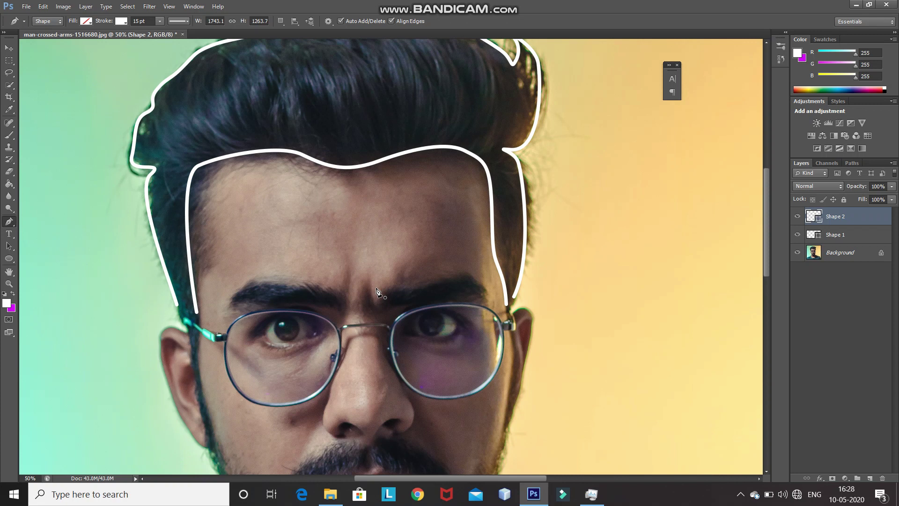
scroll(377, 291, down, 3)
click(199, 272)
click(217, 373)
click(249, 401)
drag(274, 439, 277, 459)
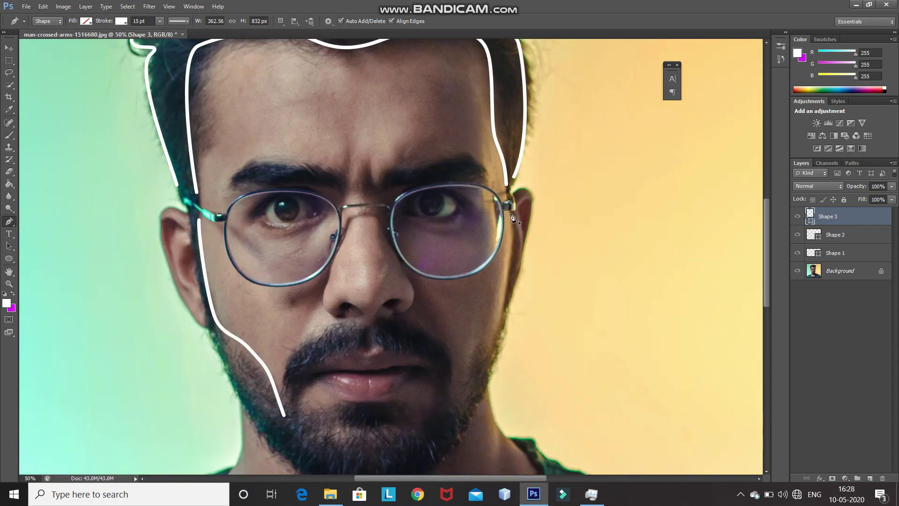
click(510, 220)
click(477, 344)
click(456, 412)
Step: Trace the outer beard contour starting in front of the left ear and running down the jaw
click(188, 218)
click(213, 339)
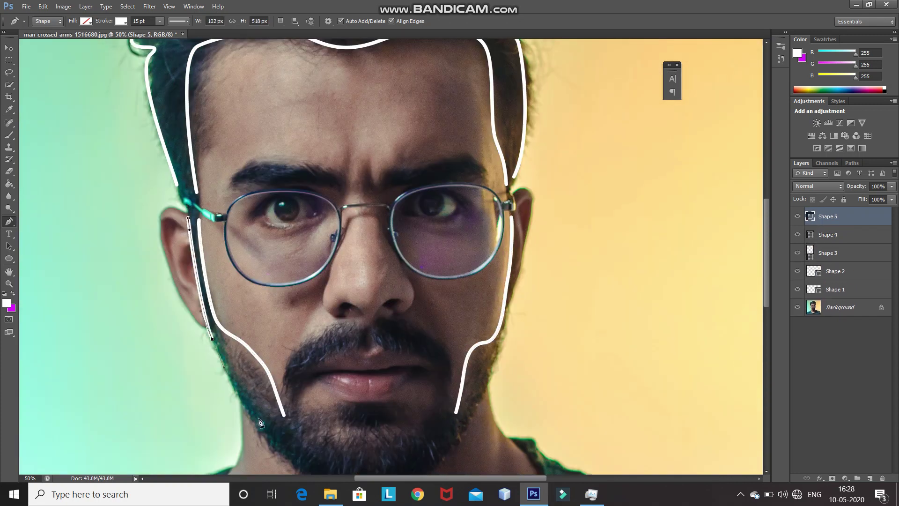
scroll(261, 422, down, 1)
key(Escape)
Step: Outline the left ear and the right ear as separate open paths
scroll(188, 244, up, 2)
click(185, 242)
click(163, 239)
click(161, 255)
click(160, 263)
click(183, 327)
click(207, 360)
key(Escape)
click(510, 222)
click(521, 307)
key(Escape)
Step: Trace the upper edge of the moustache from one side of the mouth to the other, with a dip below the nose
scroll(290, 337, down, 1)
click(289, 386)
click(286, 340)
click(375, 304)
click(447, 327)
click(448, 396)
key(Escape)
Step: Trace the inner beard outline around the mouth as a closed path with a notch around the tuft below the lower lip
click(301, 347)
click(344, 324)
click(429, 336)
click(429, 408)
click(394, 421)
click(392, 378)
click(340, 378)
click(340, 422)
click(304, 416)
click(300, 348)
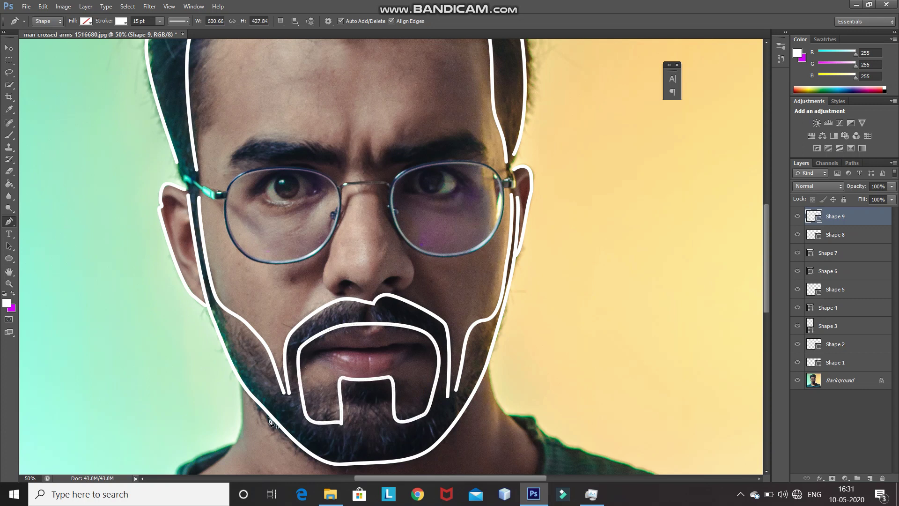
Step: Trace the left and right sides of the nose around the nostrils as separate paths
scroll(270, 420, down, 1)
click(332, 247)
click(325, 278)
click(342, 285)
drag(353, 284, 376, 283)
key(Escape)
click(403, 244)
click(398, 269)
key(Escape)
Step: Trace the upper lip contour from the left corner of the mouth to its centre
click(310, 344)
click(350, 322)
drag(371, 324, 381, 320)
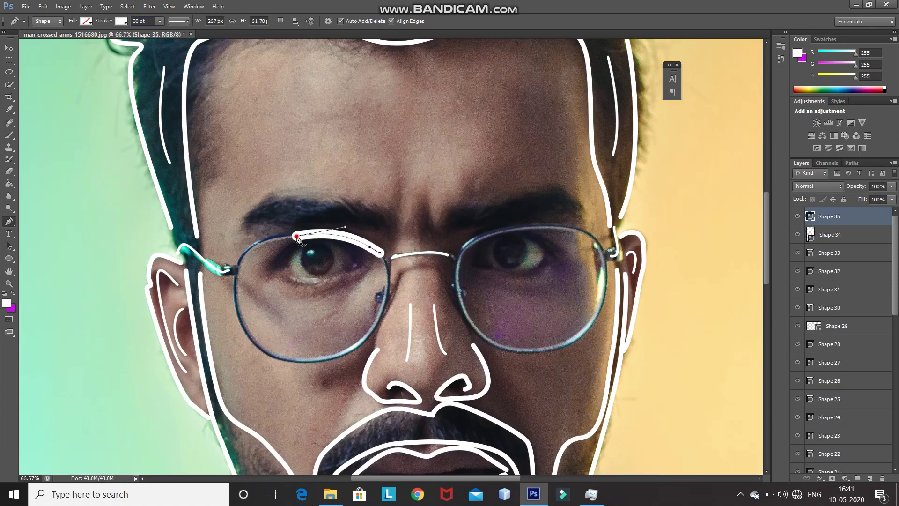
Step: Trace the left lens frame of the glasses with a 30 pt white stroke
click(239, 259)
click(281, 236)
click(360, 242)
click(388, 274)
click(353, 350)
click(249, 341)
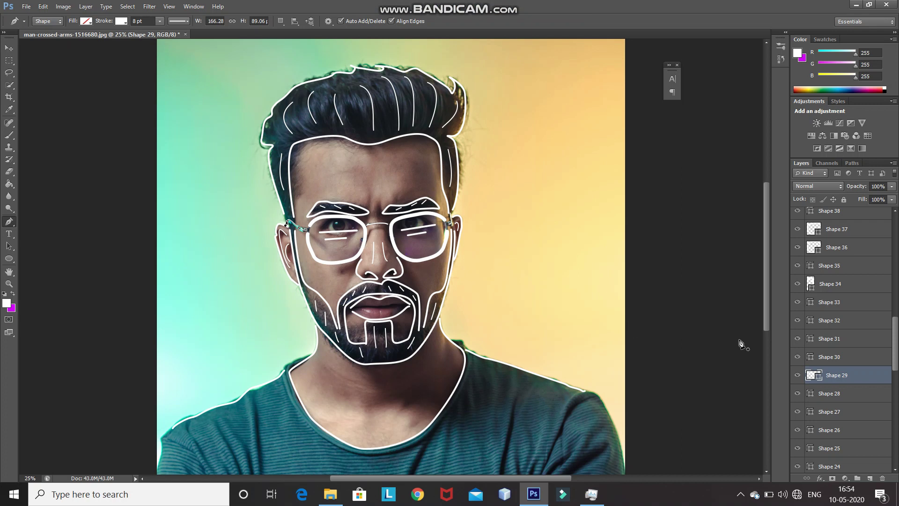
Step: Group the layers Shape 29 to Shape 31 and Shape 36 to Shape 41 together
shift+click(848, 359)
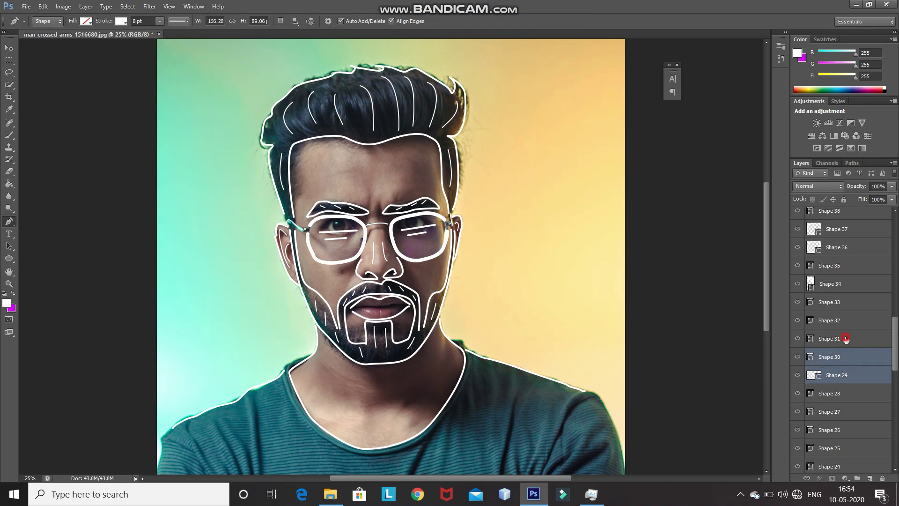
shift+click(846, 340)
scroll(843, 337, up, 3)
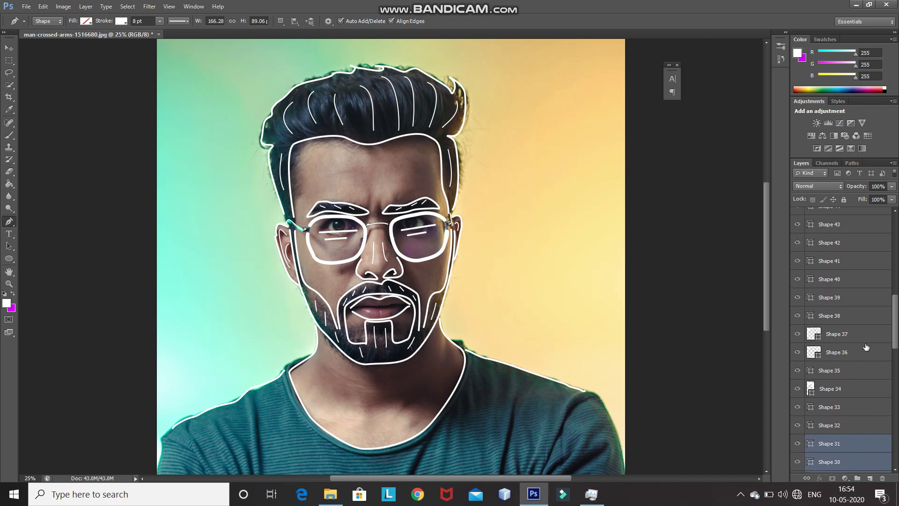
ctrl+click(852, 351)
ctrl+click(852, 334)
ctrl+click(842, 316)
ctrl+click(838, 297)
ctrl+click(839, 279)
ctrl+click(840, 262)
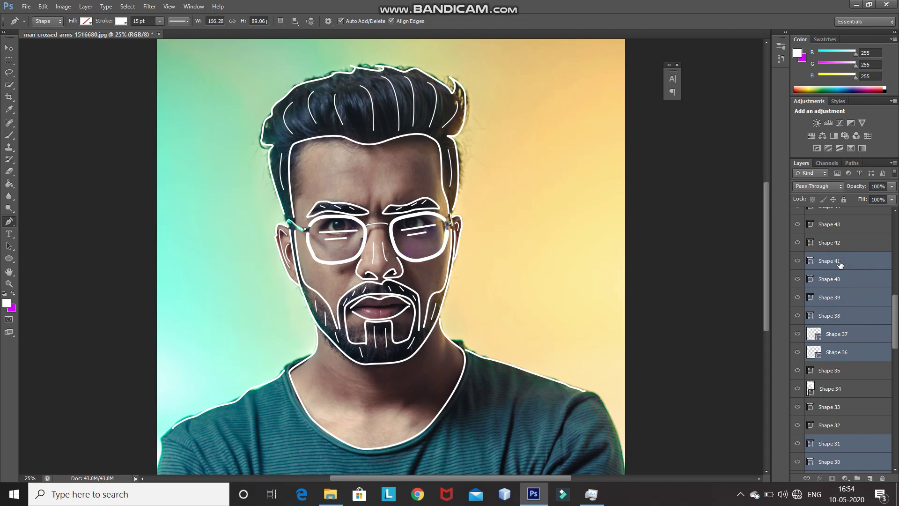
key(ctrl+g)
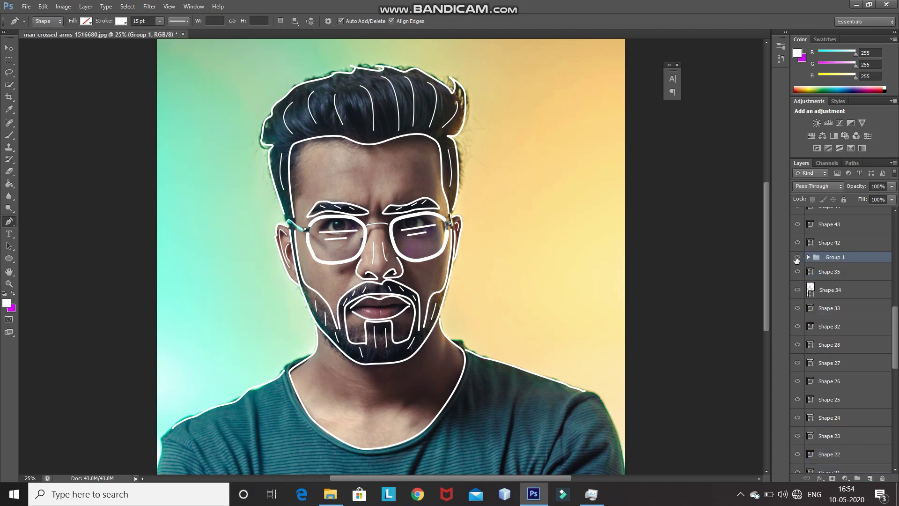
click(808, 257)
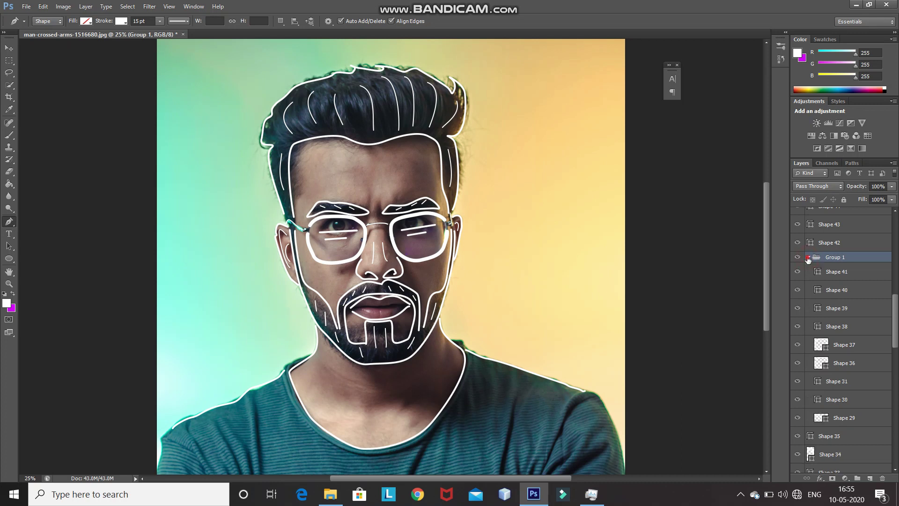
click(808, 257)
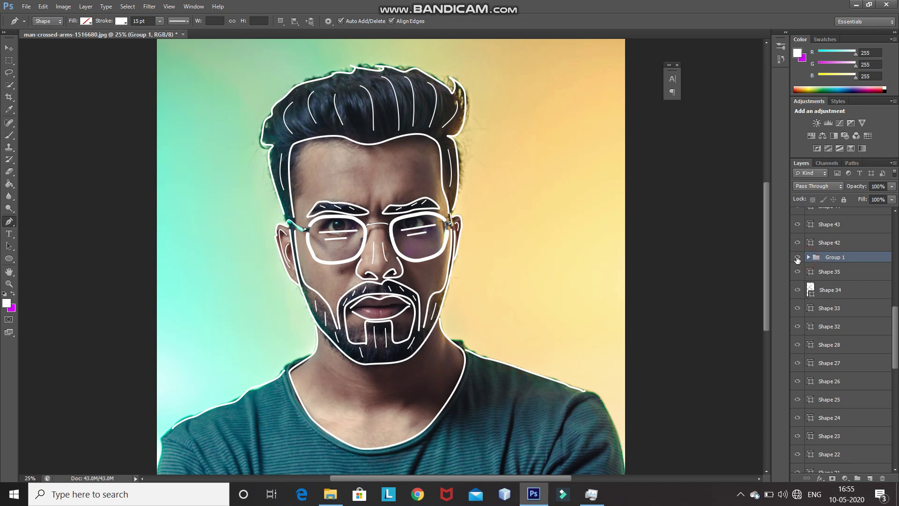
click(797, 257)
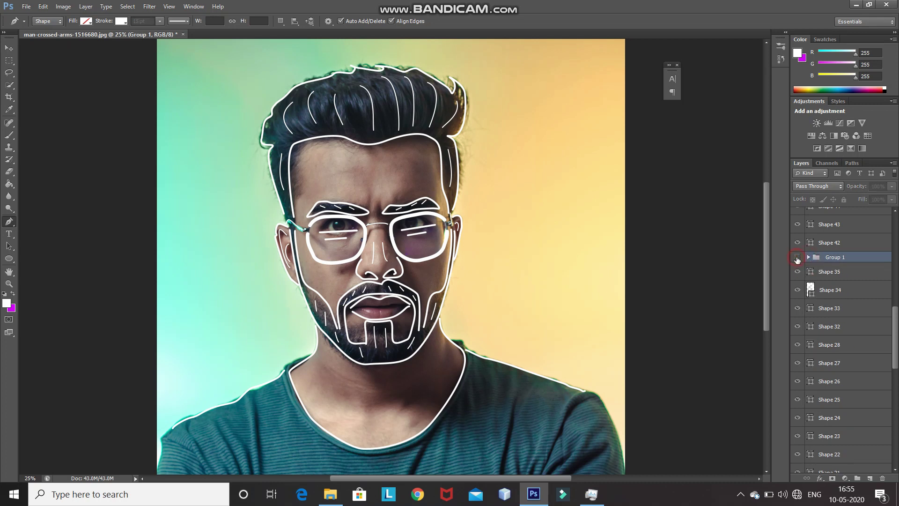
click(797, 258)
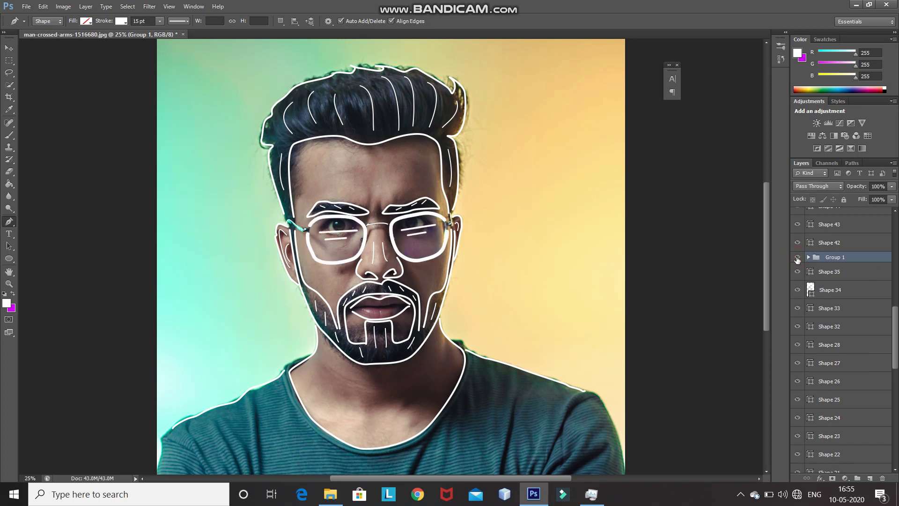
Step: Move Group 1 to the top of the layer stack and group the layers Shape 64 through Shape 1 together
scroll(807, 254, up, 3)
drag(853, 369, 826, 208)
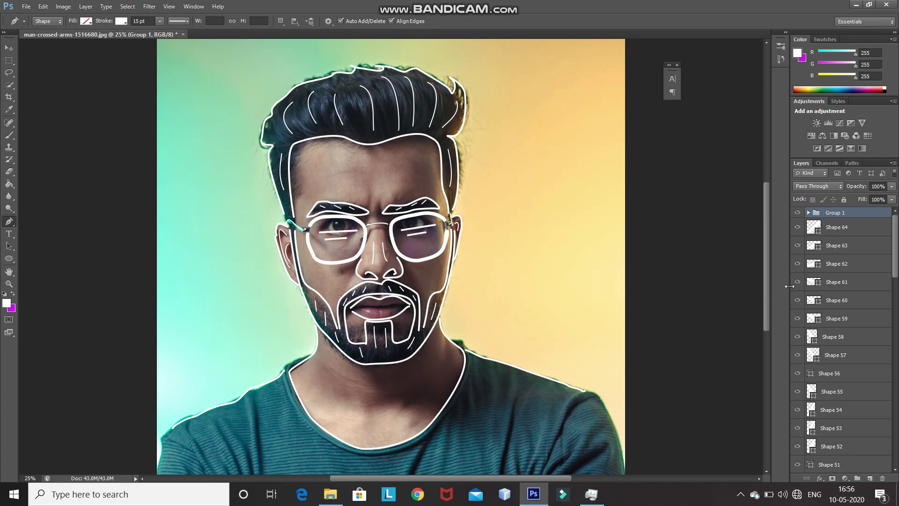
click(854, 235)
drag(895, 252, 893, 435)
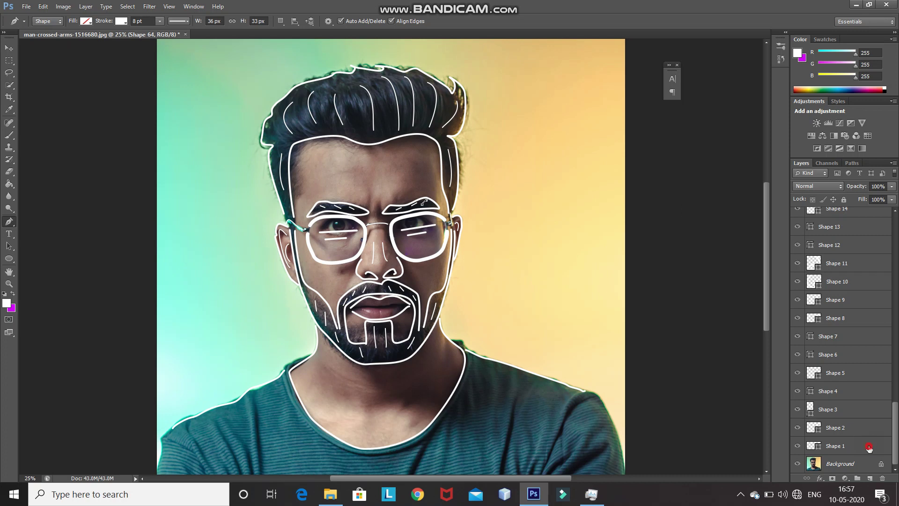
shift+click(869, 447)
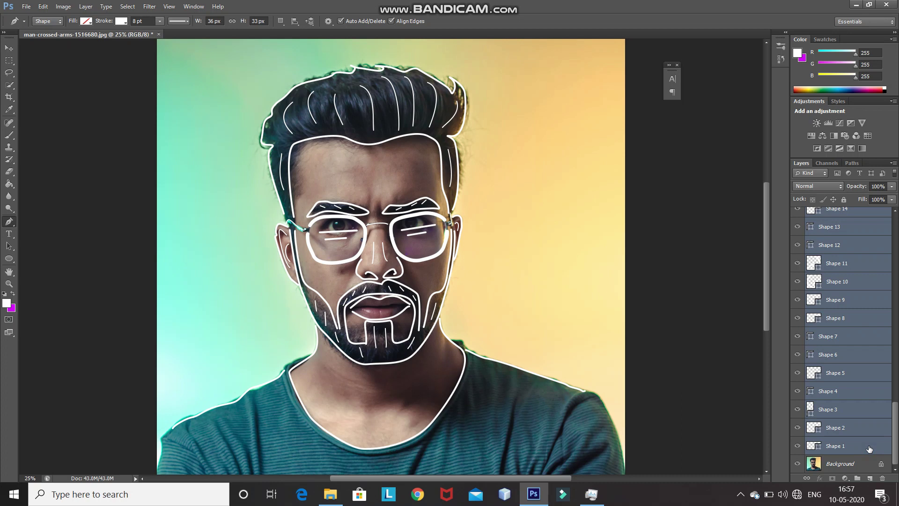
key(ctrl+g)
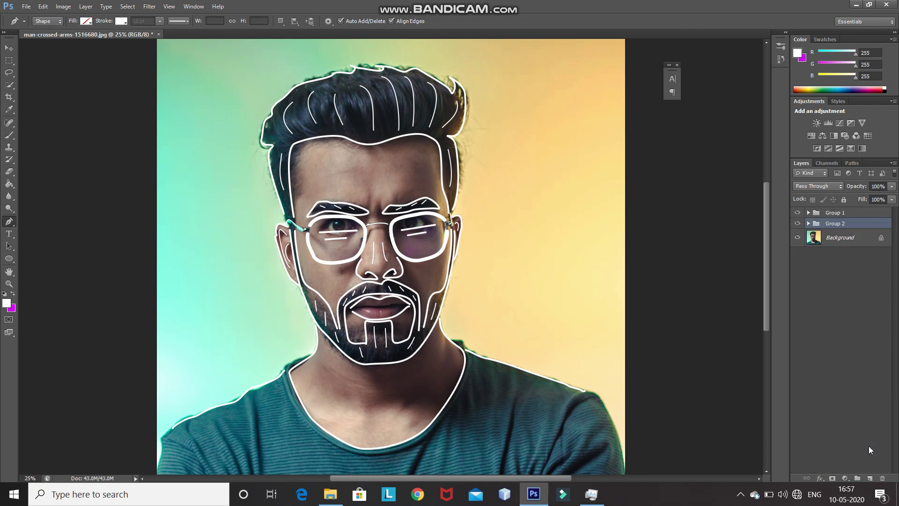
Step: Toggle the visibility of Group 2 and Group 1 to check which lines each contains
click(796, 226)
click(796, 226)
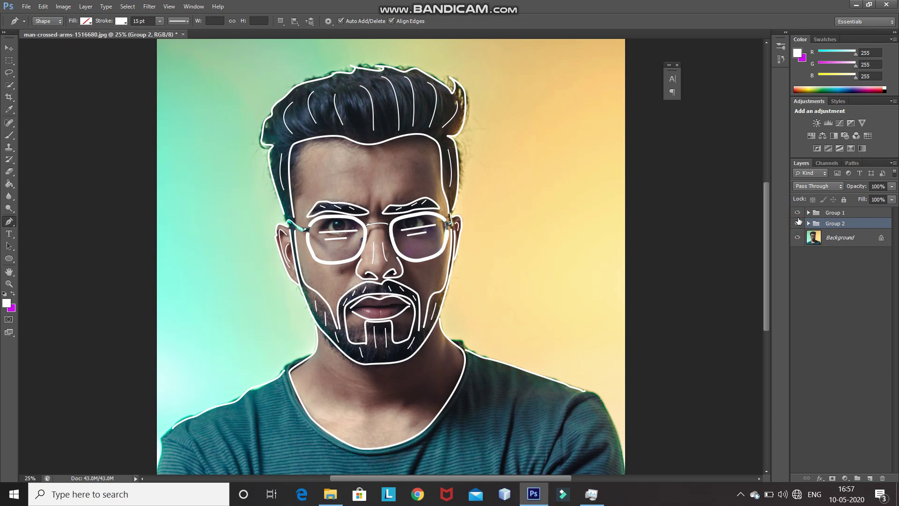
click(797, 213)
click(797, 213)
Step: Add a solid colour fill layer with colour 0f0d22 directly above the Background photo
click(845, 237)
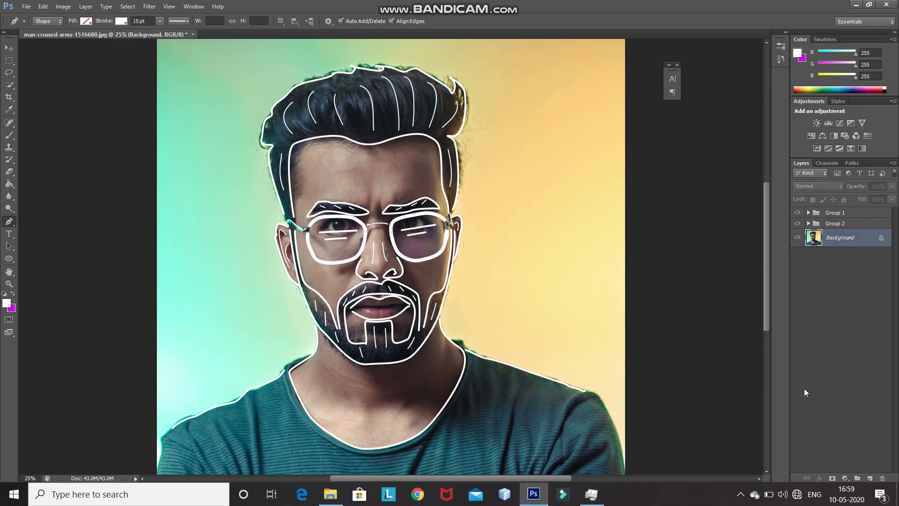
click(845, 478)
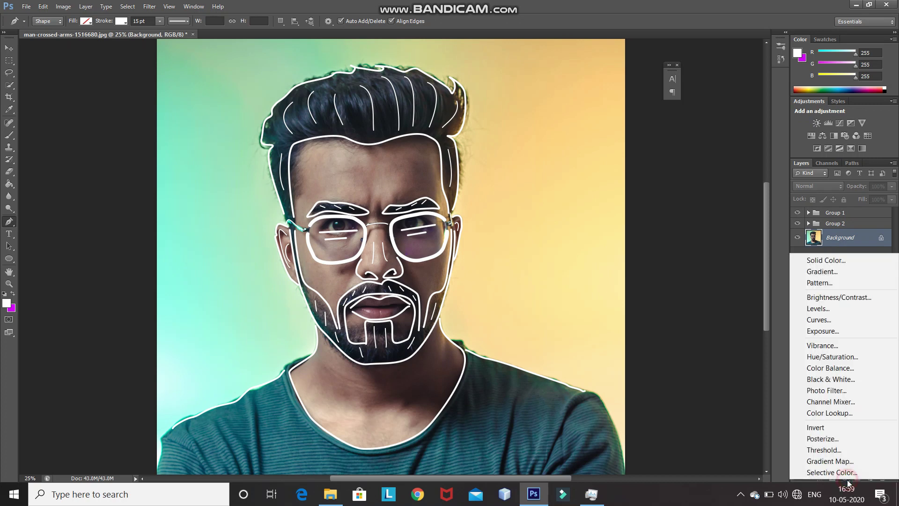
click(812, 260)
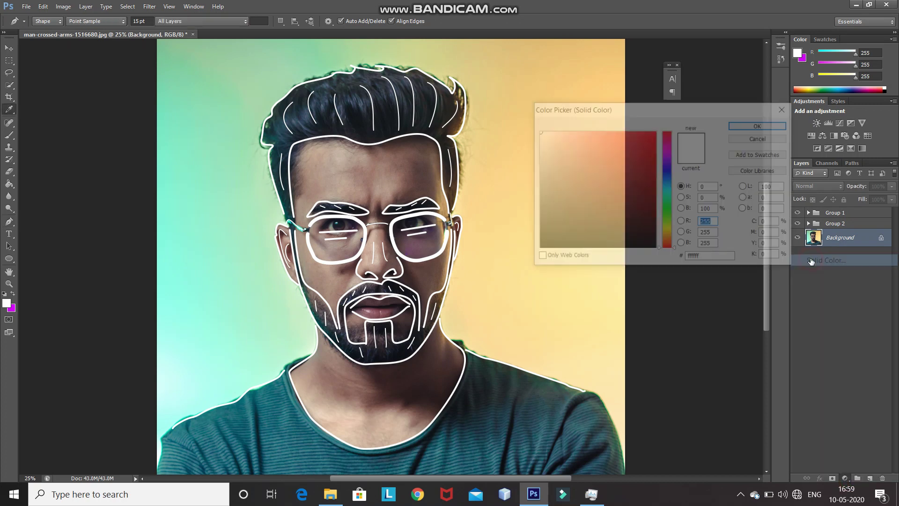
click(707, 257)
text(0fffff)
key(BackSpace)
key(BackSpace)
key(BackSpace)
key(BackSpace)
key(BackSpace)
key(BackSpace)
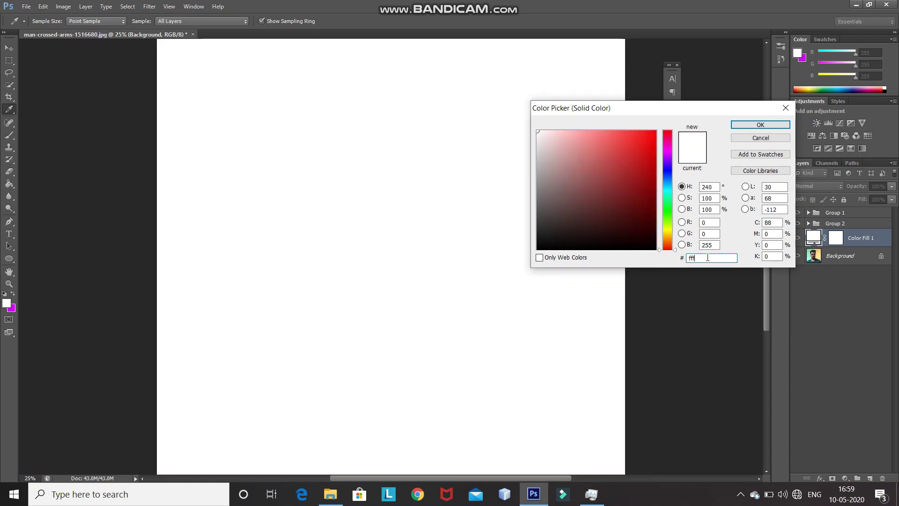
text(0f0)
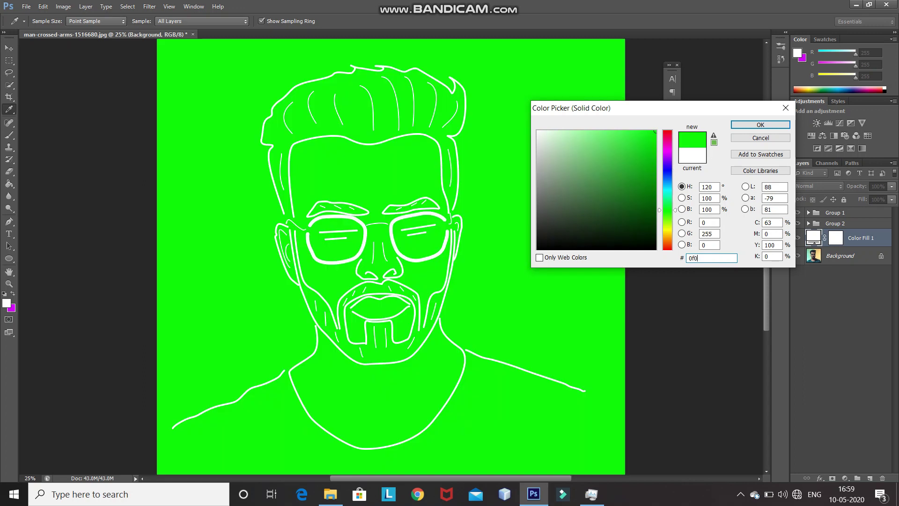
text(d22)
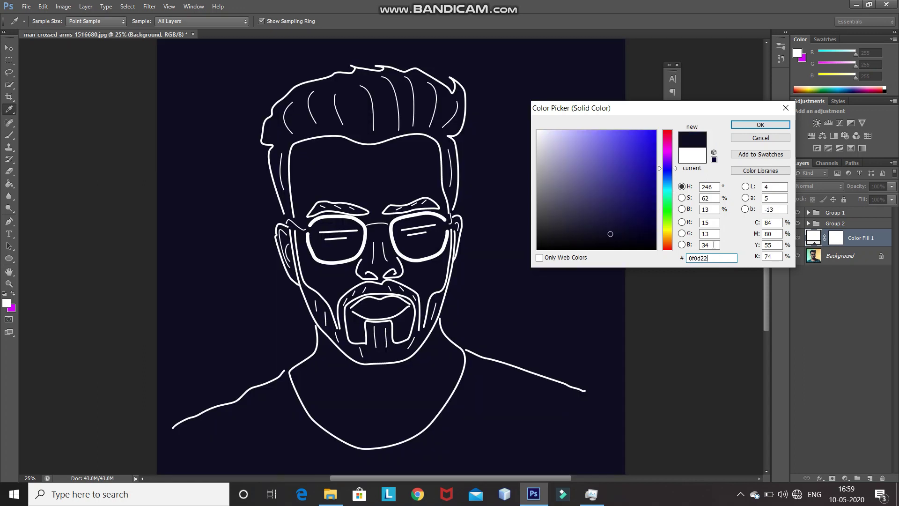
click(746, 131)
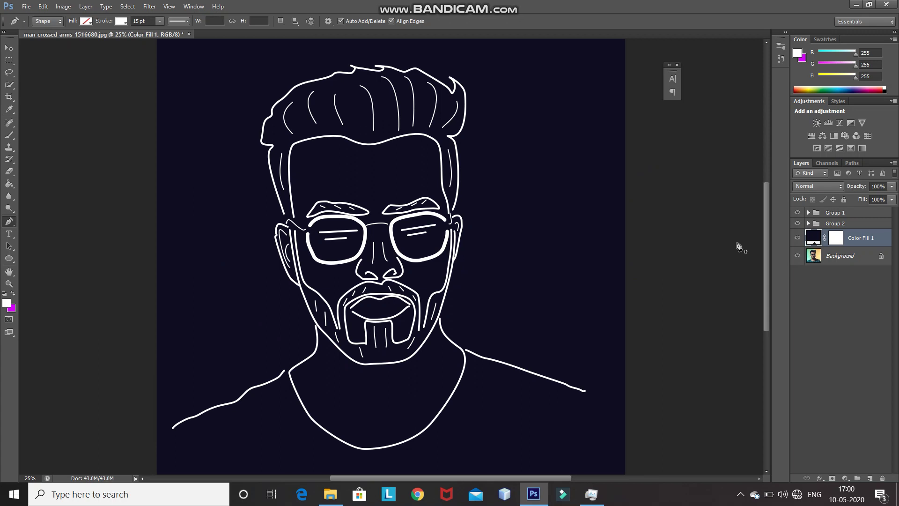
Step: Add an Outer Glow effect to Group 2 with the Lighter Color blend mode
click(858, 224)
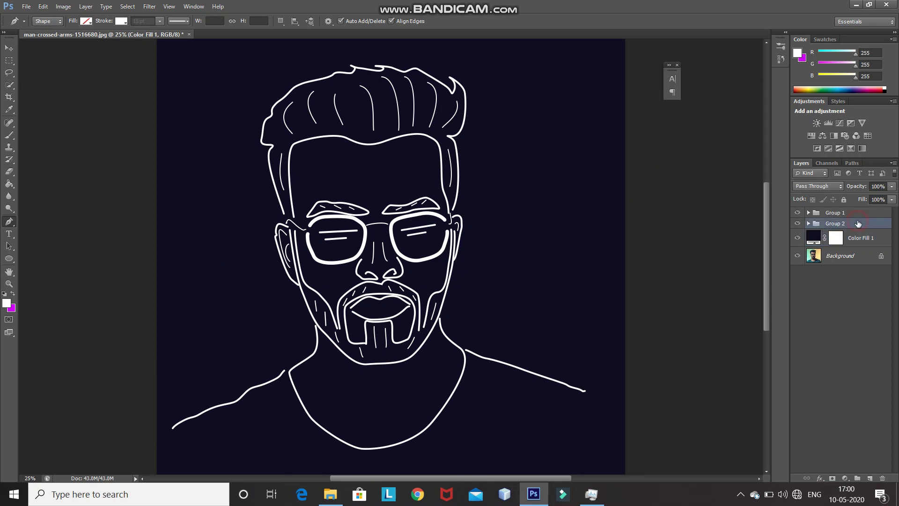
click(797, 223)
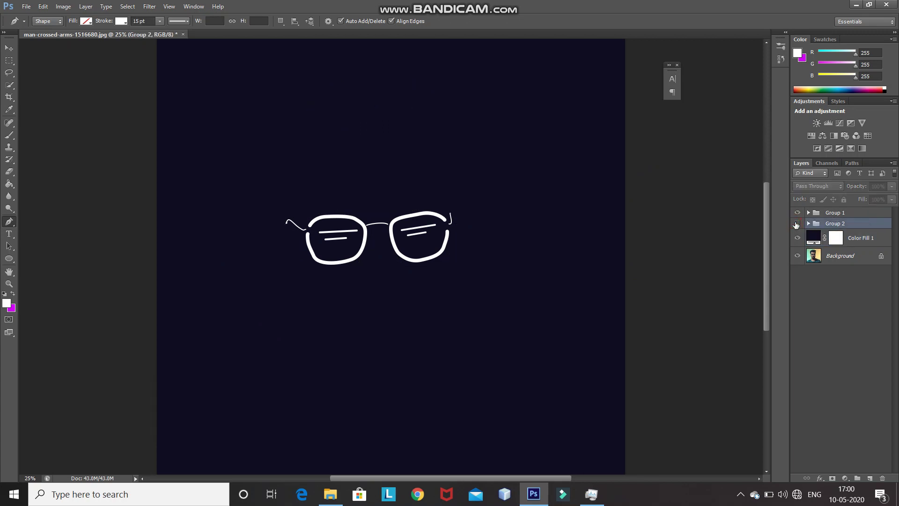
click(797, 224)
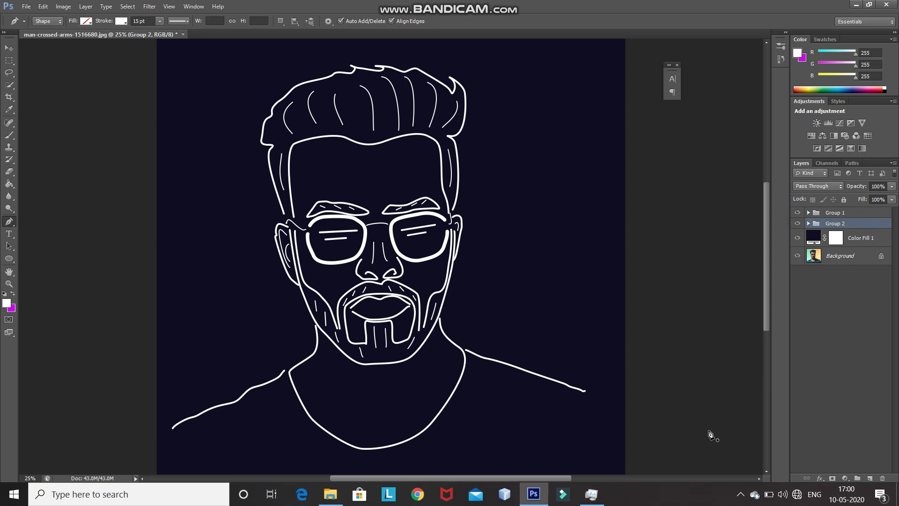
click(820, 478)
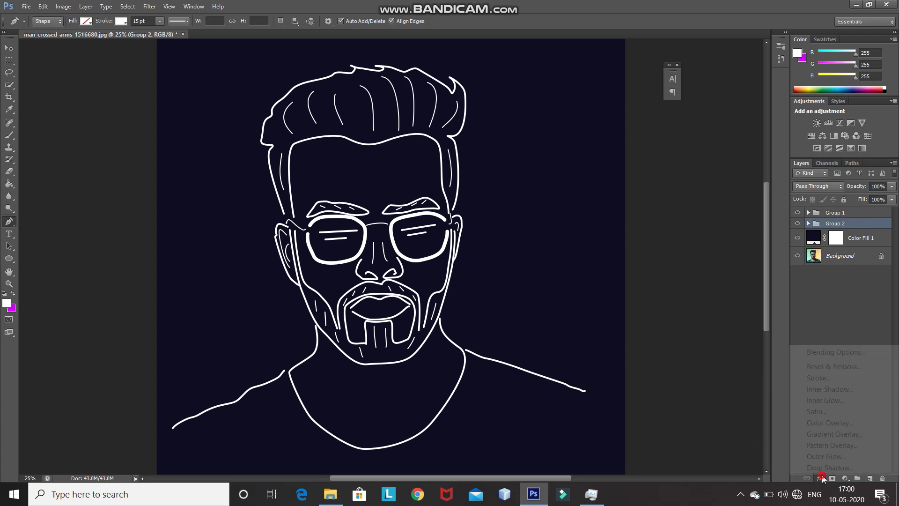
click(802, 355)
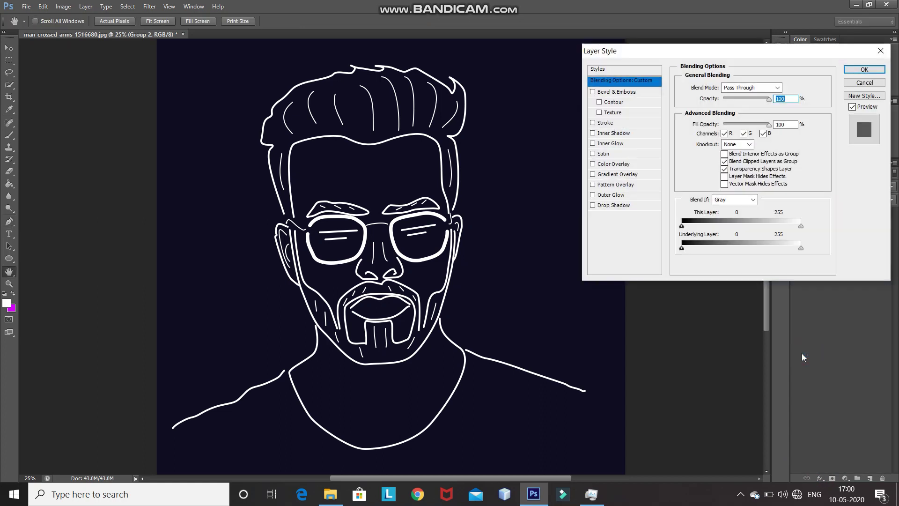
click(611, 195)
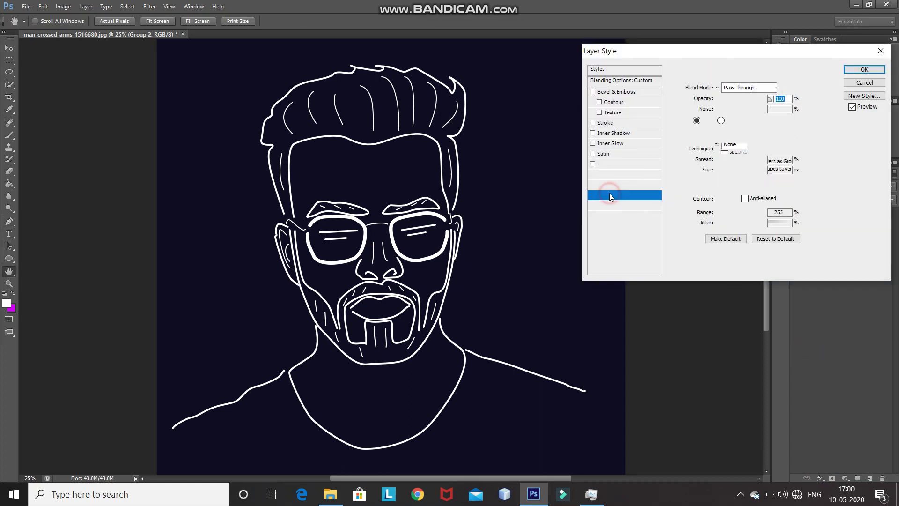
click(772, 87)
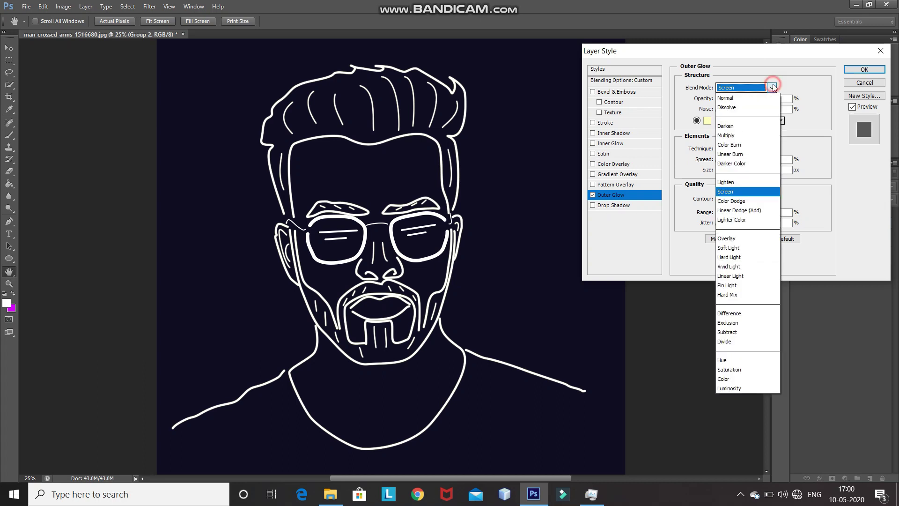
click(748, 220)
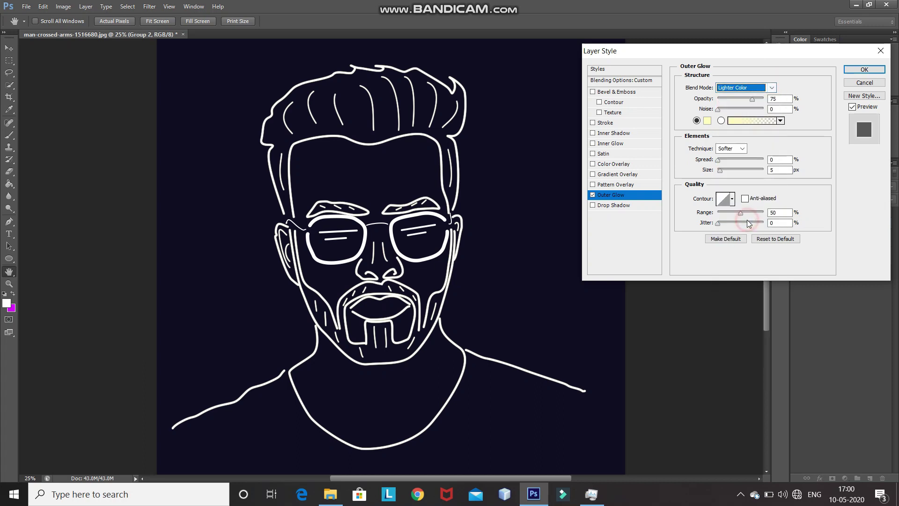
Step: Set the opacity of Group 2's outer glow to 50%
click(779, 99)
key(BackSpace)
key(BackSpace)
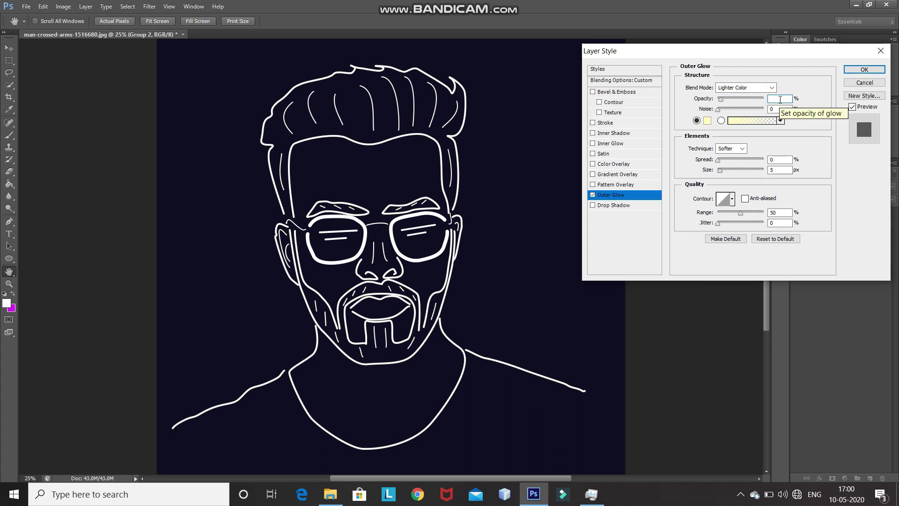
text(50)
key(Return)
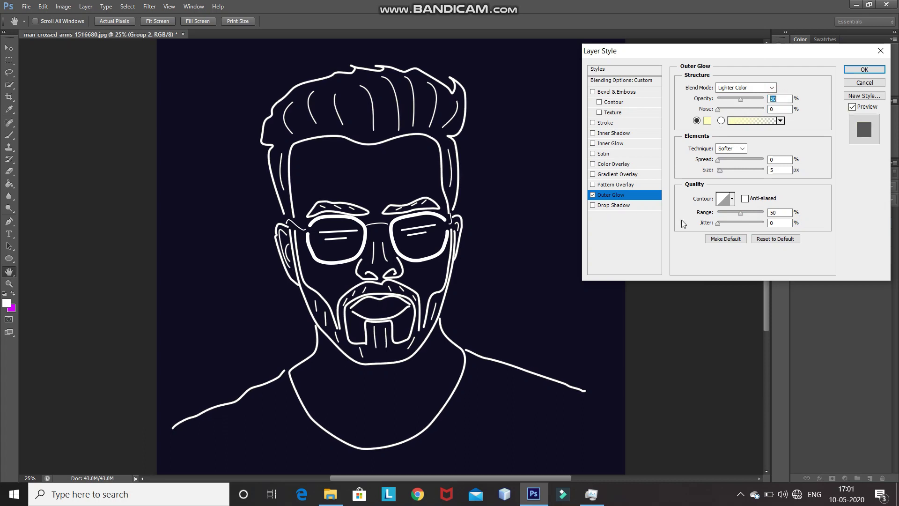
Step: Set the outer glow colour of Group 2 to 00deff
click(707, 121)
click(707, 259)
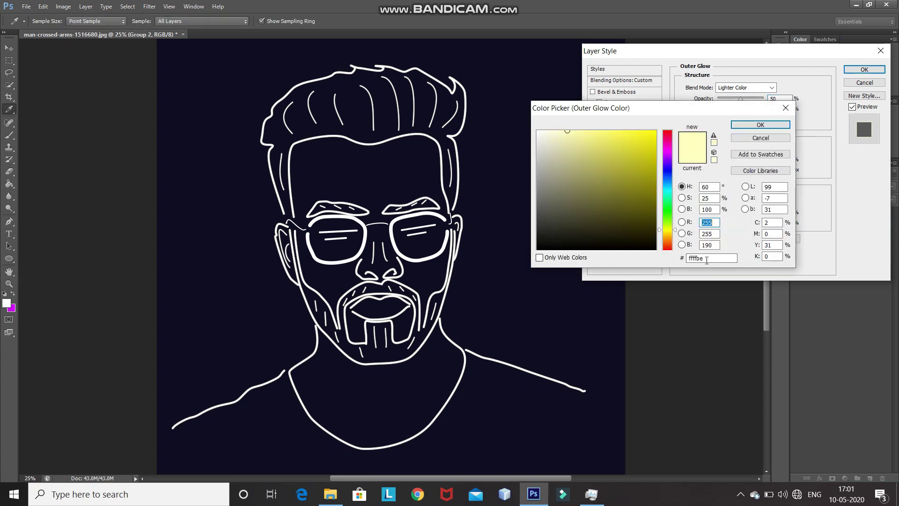
key(BackSpace)
key(BackSpace)
key(BackSpace)
key(BackSpace)
key(BackSpace)
key(BackSpace)
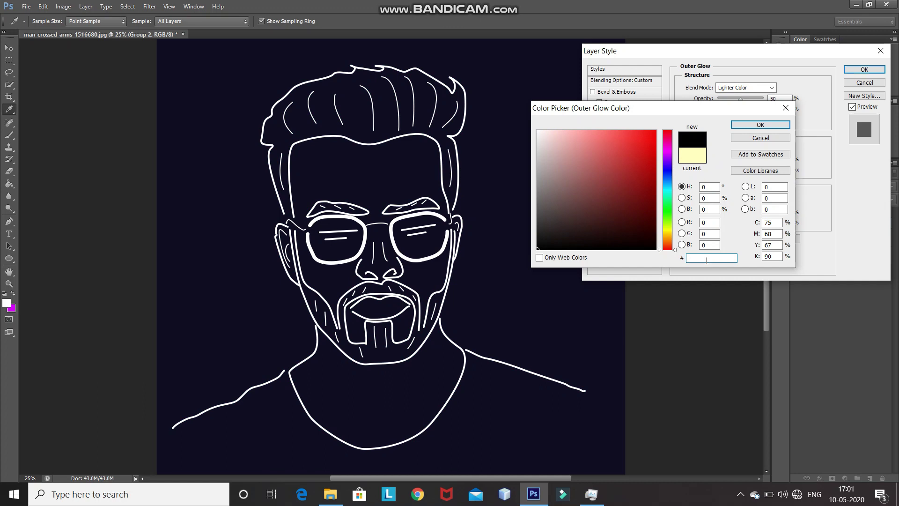
text(00d)
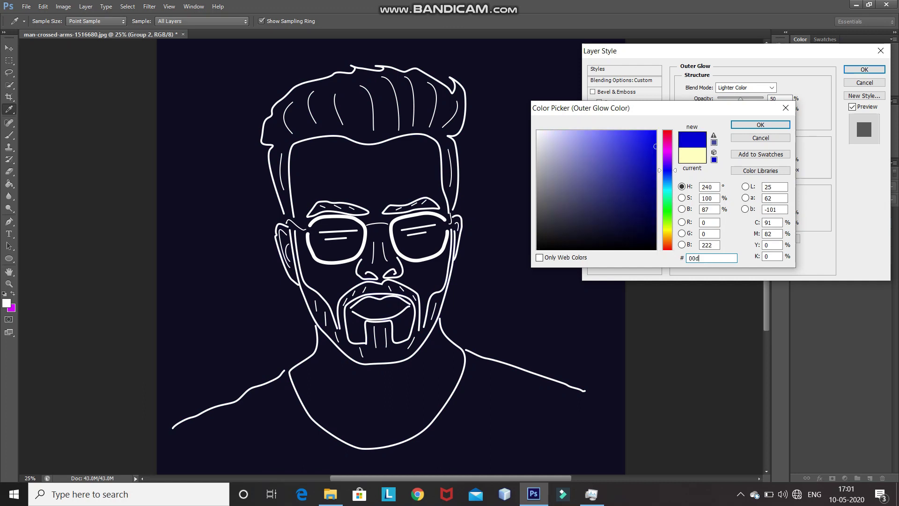
text(eff)
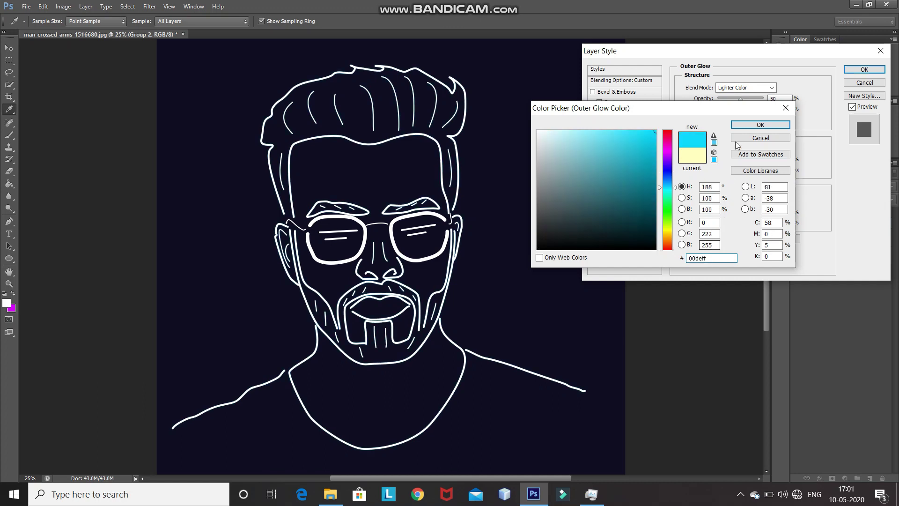
click(739, 125)
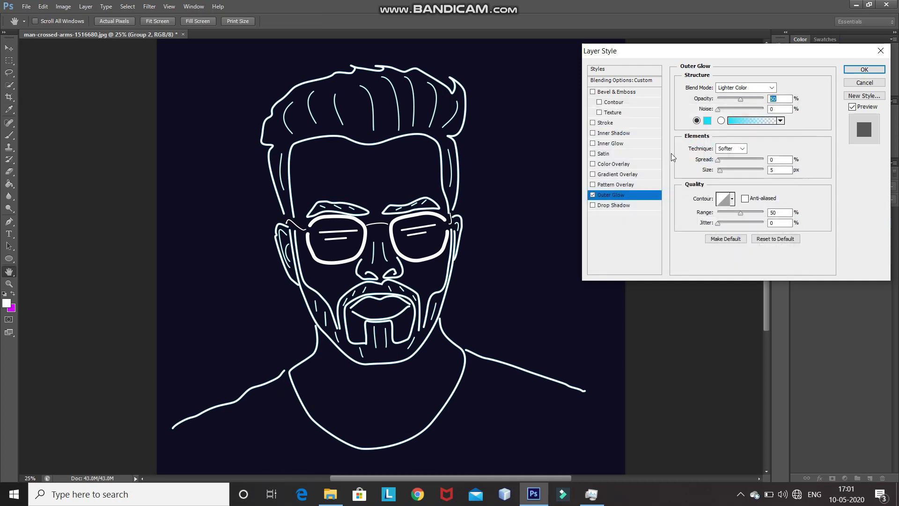
Step: Set the outer glow's spread to 15% and its size to 65 px
click(782, 160)
text(15)
click(782, 170)
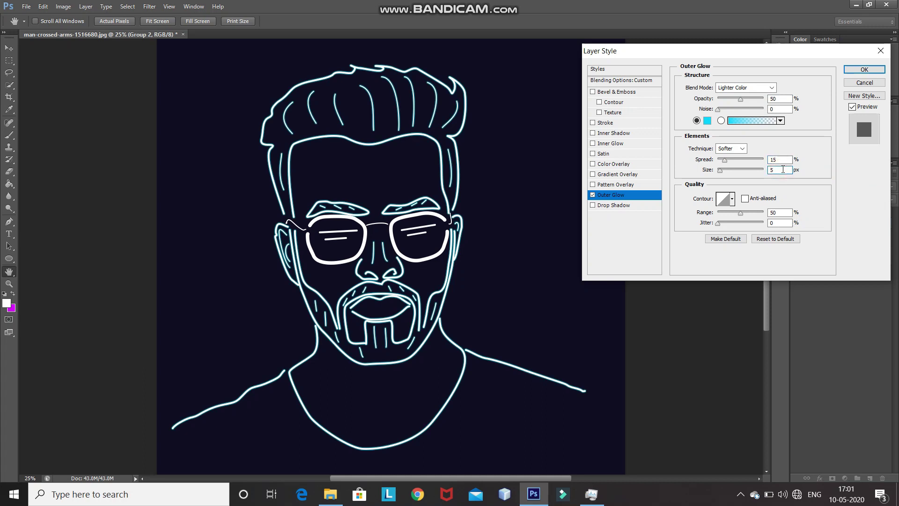
text(65)
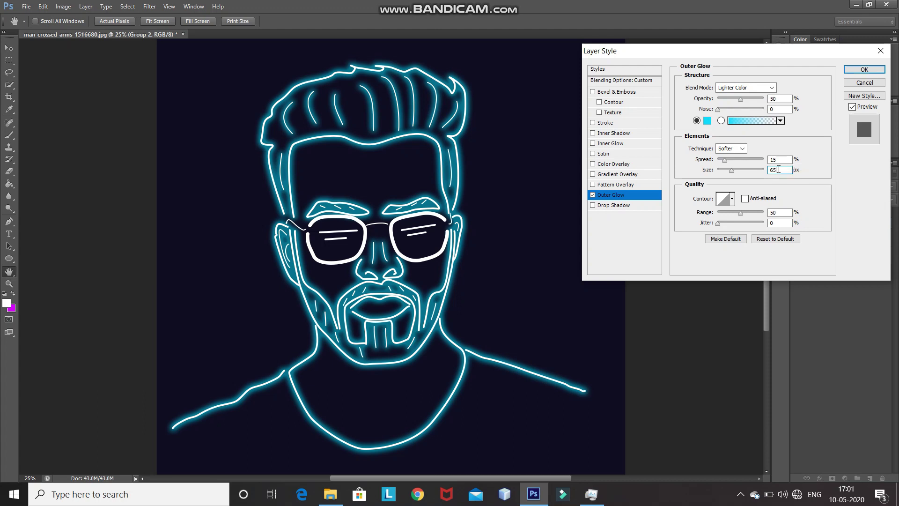
Step: Add a Drop Shadow to Group 2 with an angle of 60° and a distance of 15 px
click(613, 206)
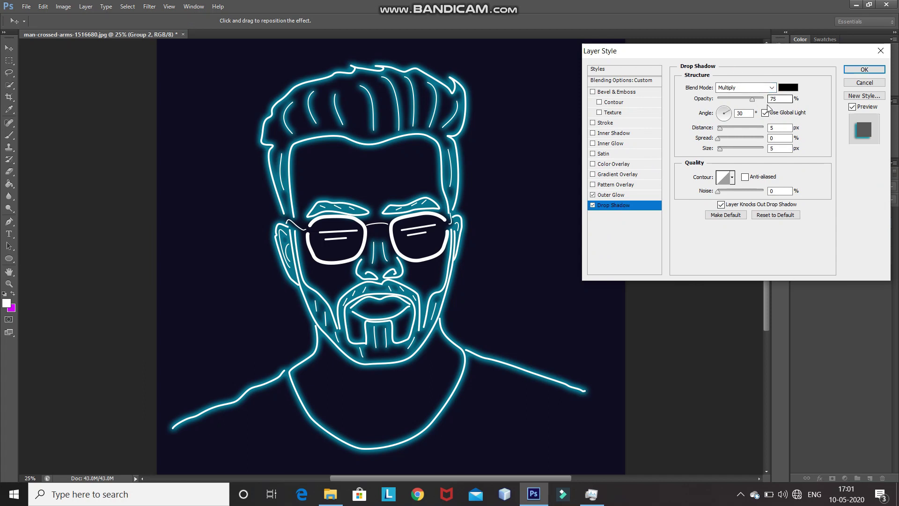
click(744, 114)
key(BackSpace)
text(60)
click(782, 127)
key(BackSpace)
text(15)
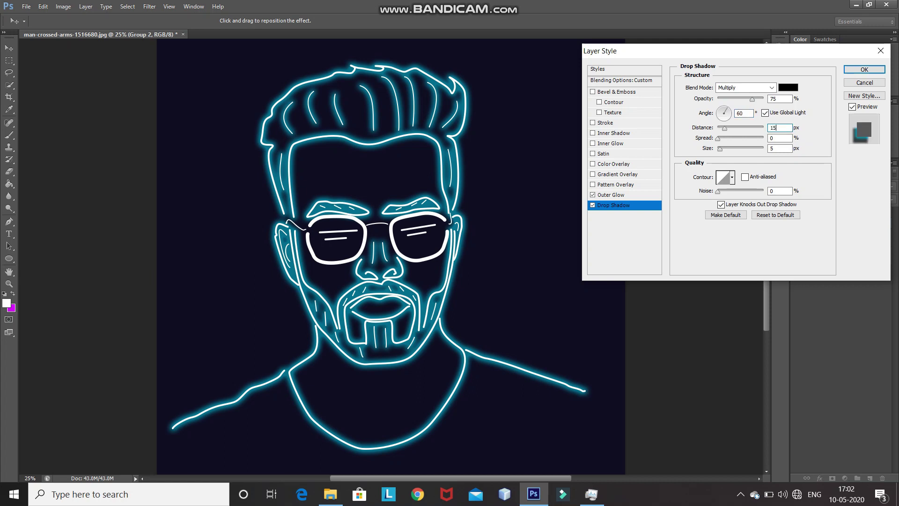
Step: Set the drop shadow's spread to 17% and size to 100 px, and apply the layer style to Group 2
click(780, 137)
key(BackSpace)
text(17)
click(779, 149)
key(BackSpace)
text(100)
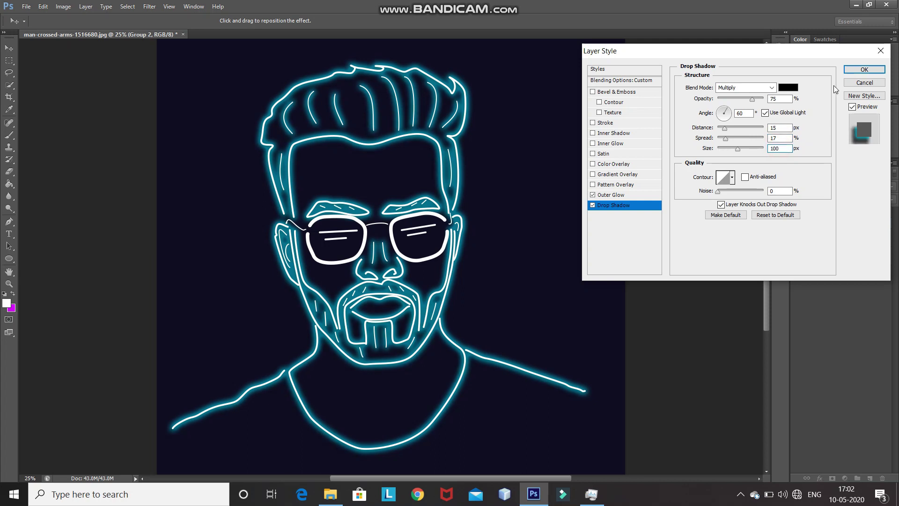
click(864, 69)
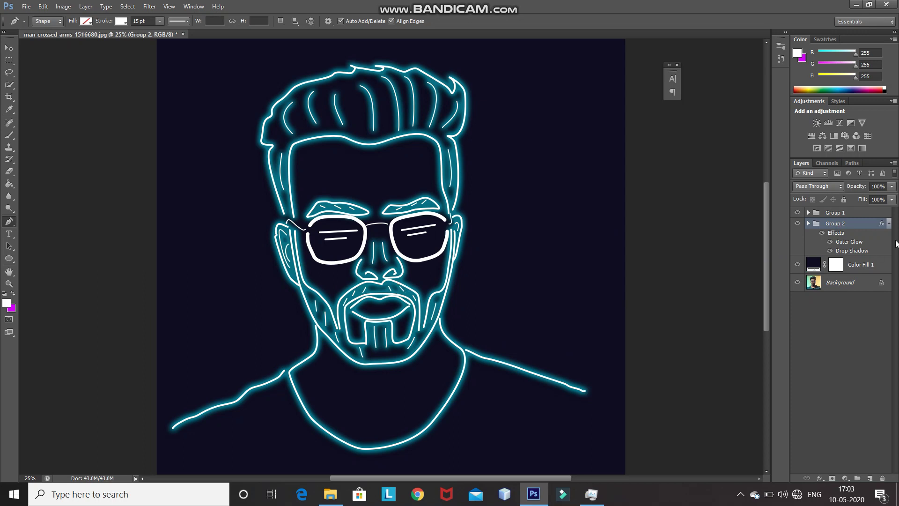
Step: Copy the layer style of Group 2 and paste it onto Group 1
right_click(859, 224)
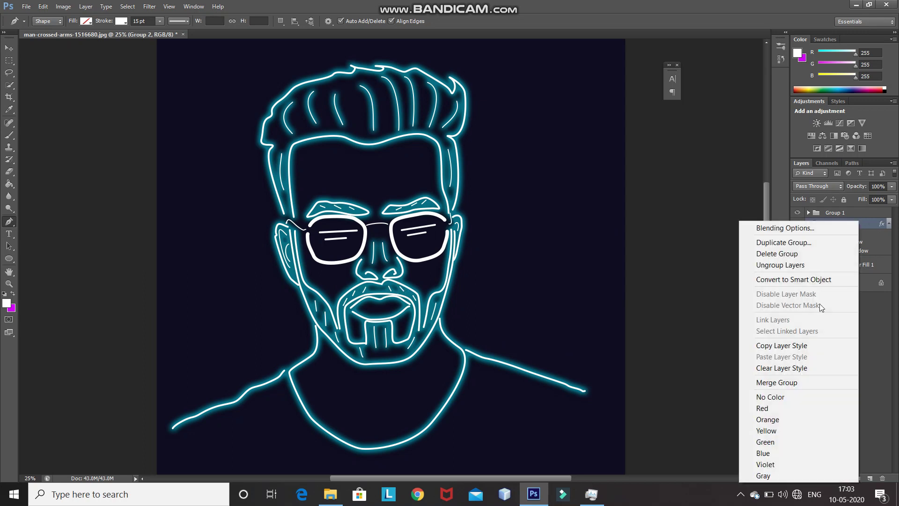
click(795, 345)
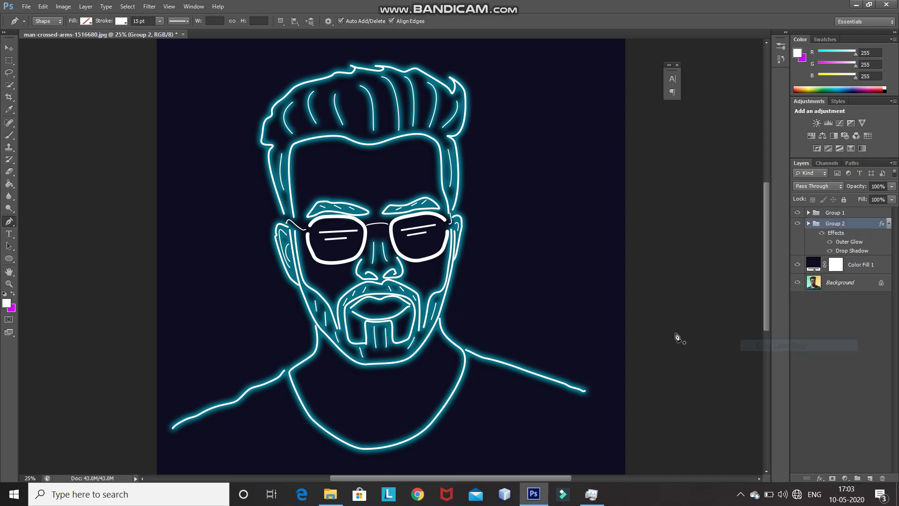
right_click(860, 214)
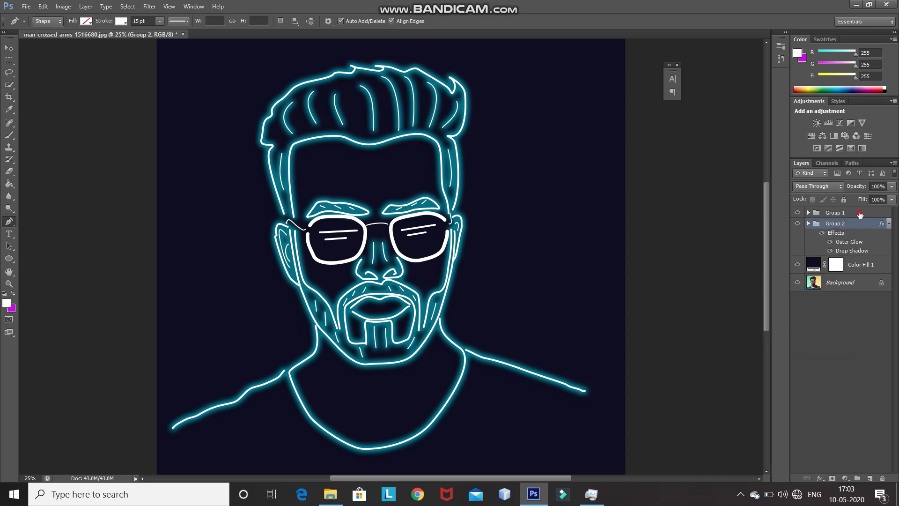
click(860, 214)
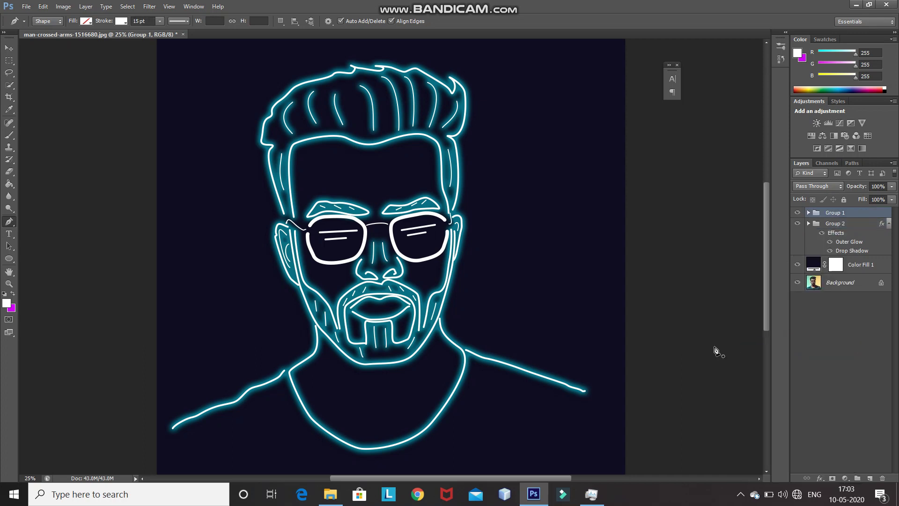
right_click(864, 211)
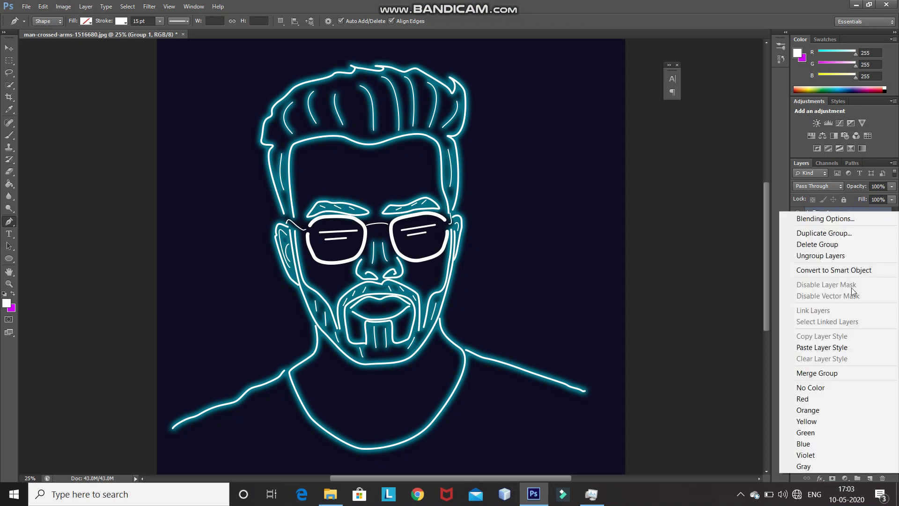
click(805, 348)
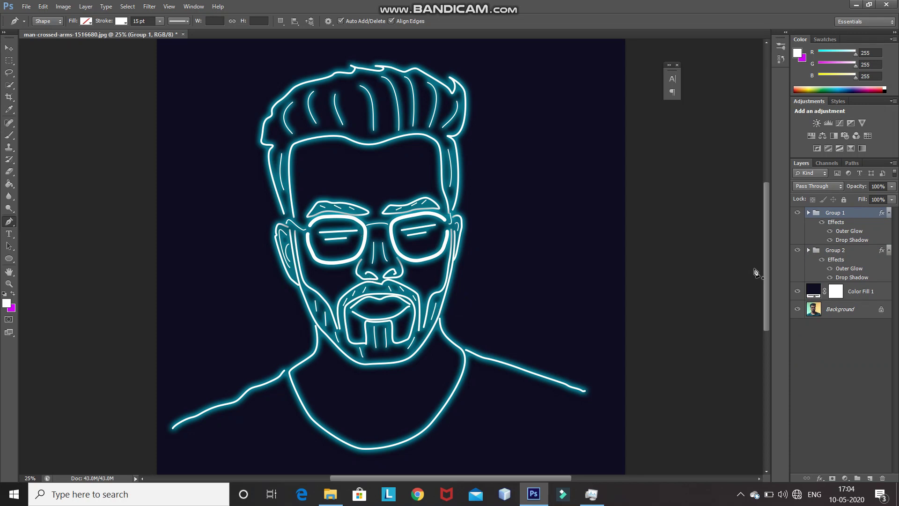
Step: Set the outer glow colour of Group 1 to d200ff and apply the layer style
double_click(858, 230)
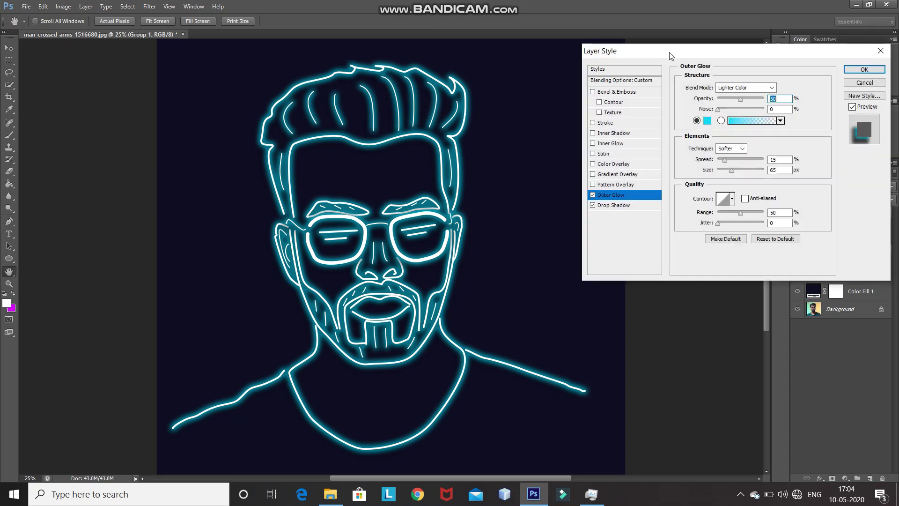
click(707, 120)
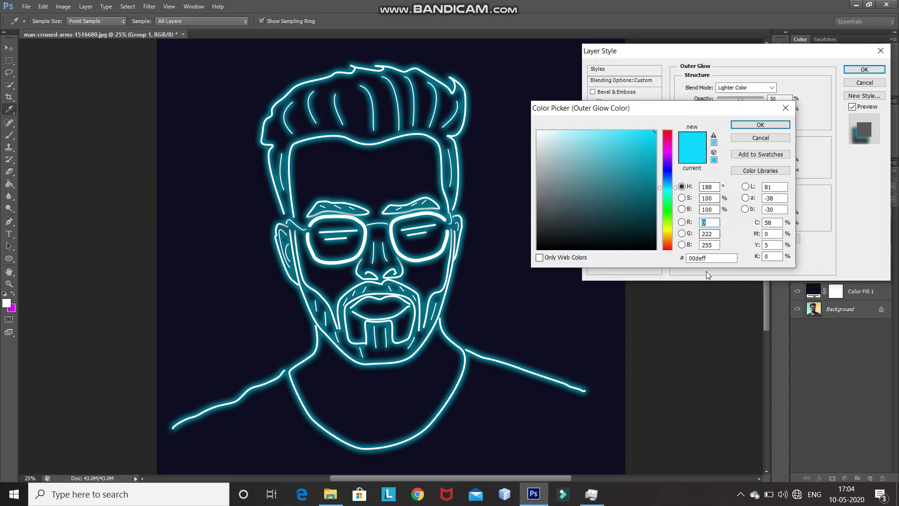
click(710, 258)
key(BackSpace)
key(BackSpace)
key(BackSpace)
key(BackSpace)
key(BackSpace)
key(BackSpace)
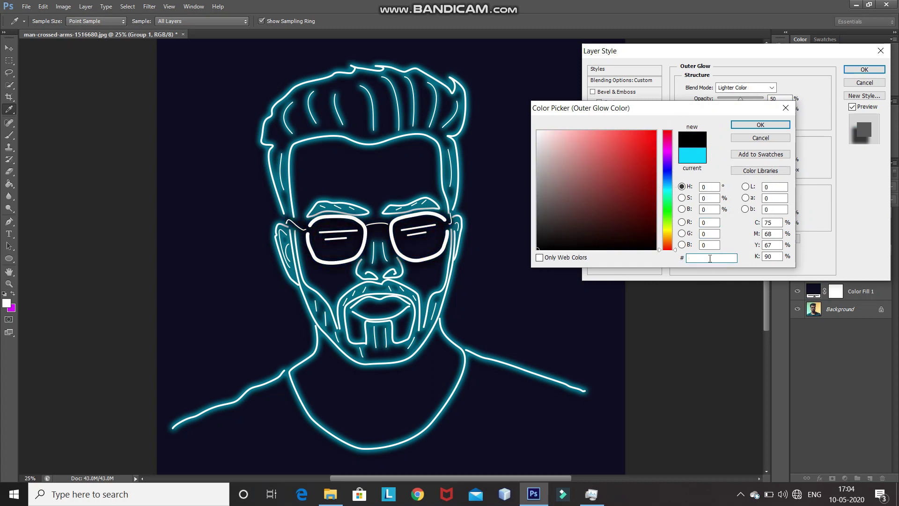
text(d)
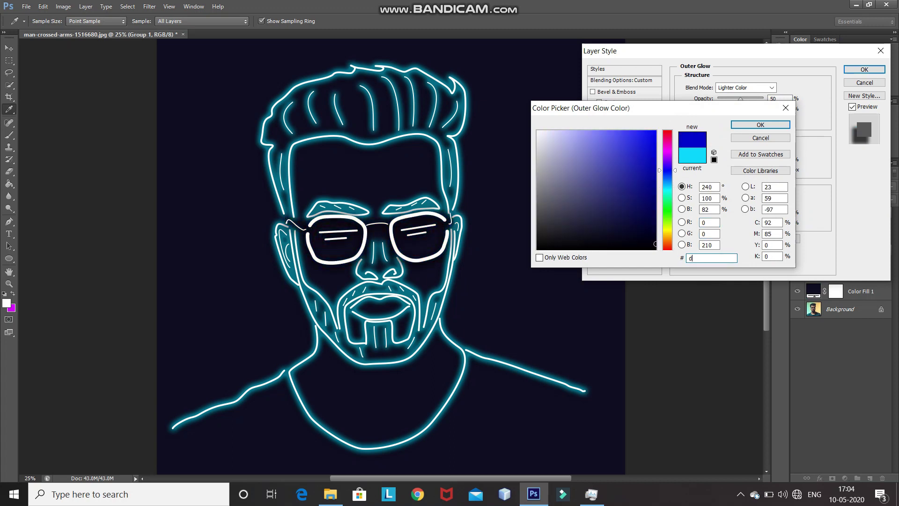
text(200ff)
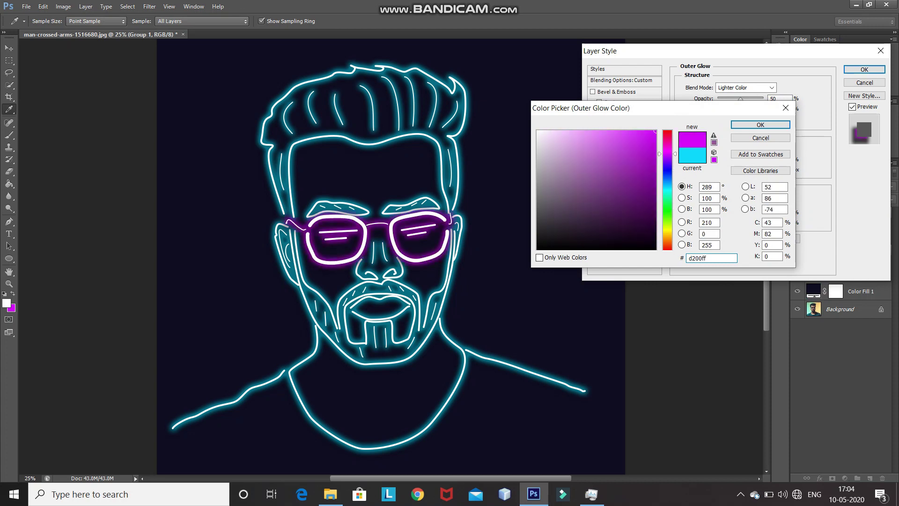
click(759, 125)
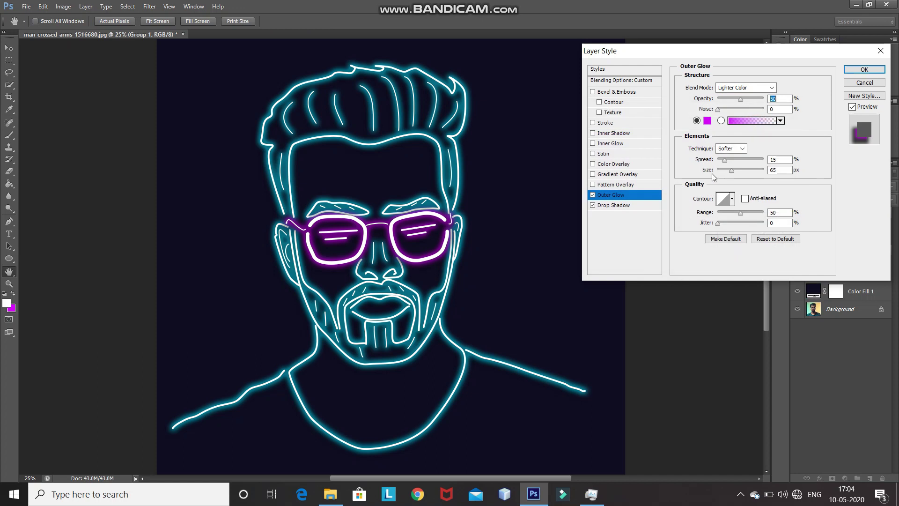
click(851, 70)
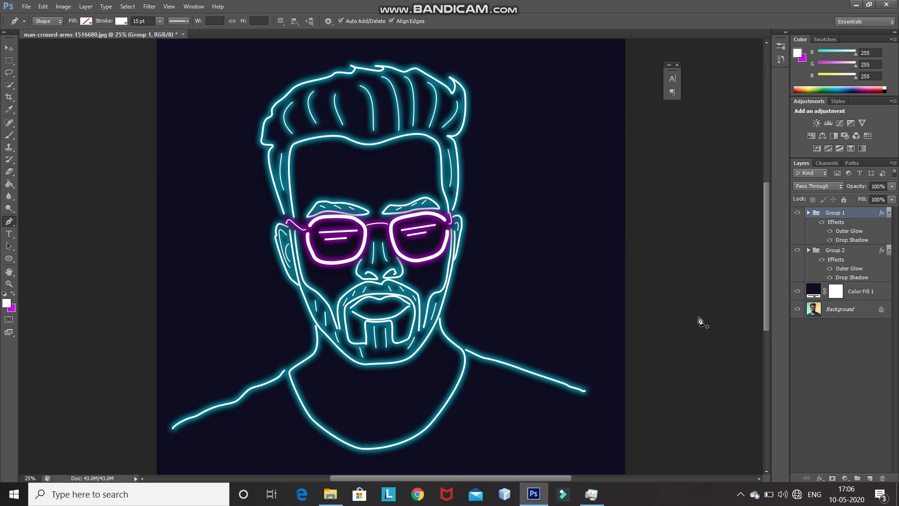
Step: Add a new empty layer directly above Color Fill 1 and choose a soft round brush for painting on it
click(880, 290)
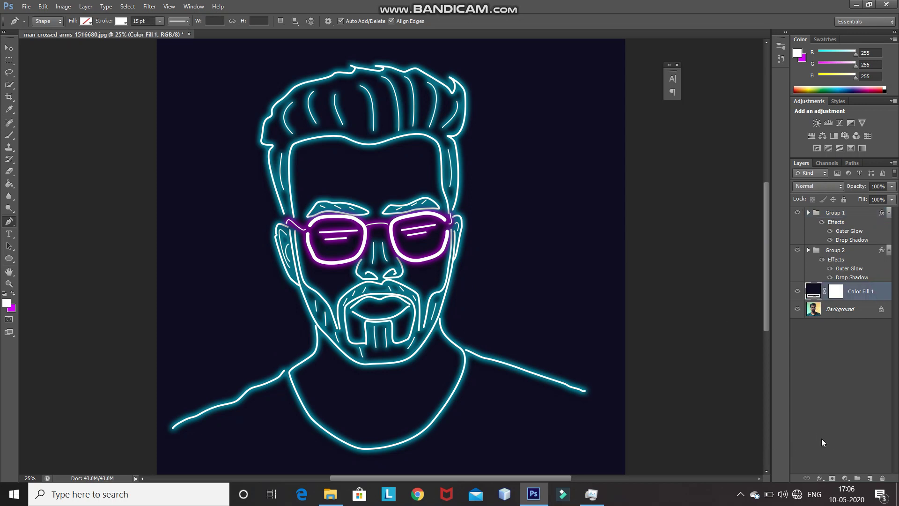
click(869, 478)
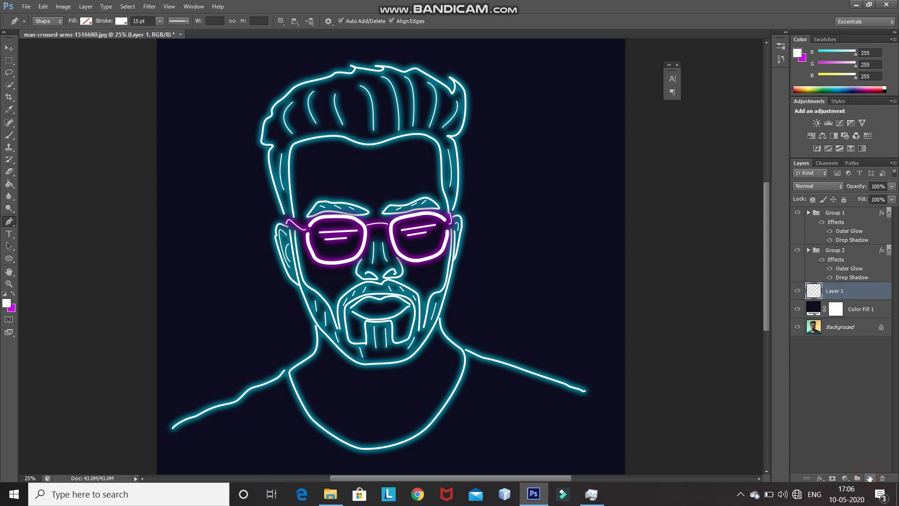
drag(9, 135, 36, 137)
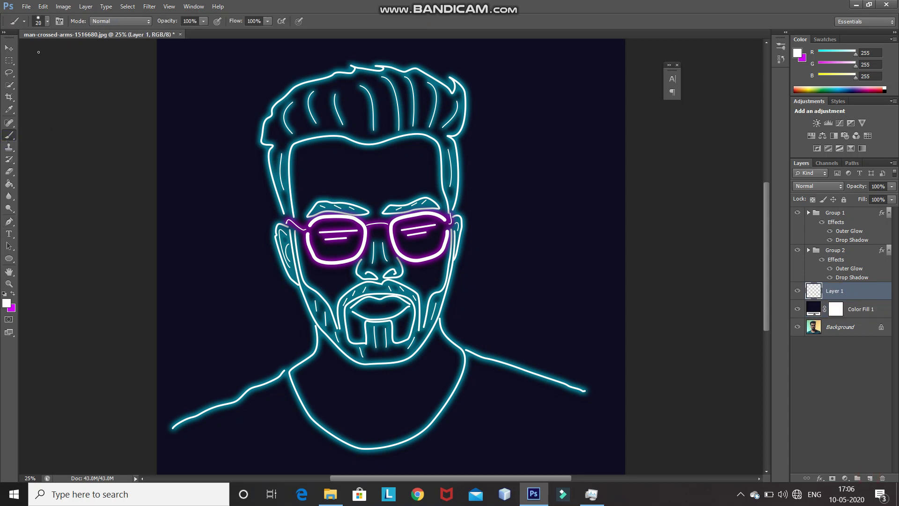
click(47, 21)
click(20, 94)
click(46, 247)
Step: Set the foreground colour to 00deff
click(7, 303)
click(703, 258)
key(BackSpace)
key(BackSpace)
key(BackSpace)
key(BackSpace)
key(BackSpace)
key(BackSpace)
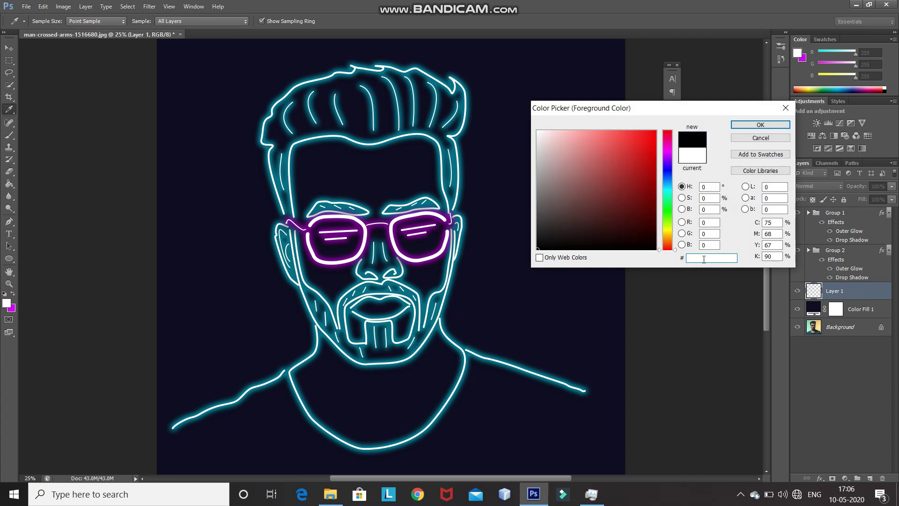
text(00deff)
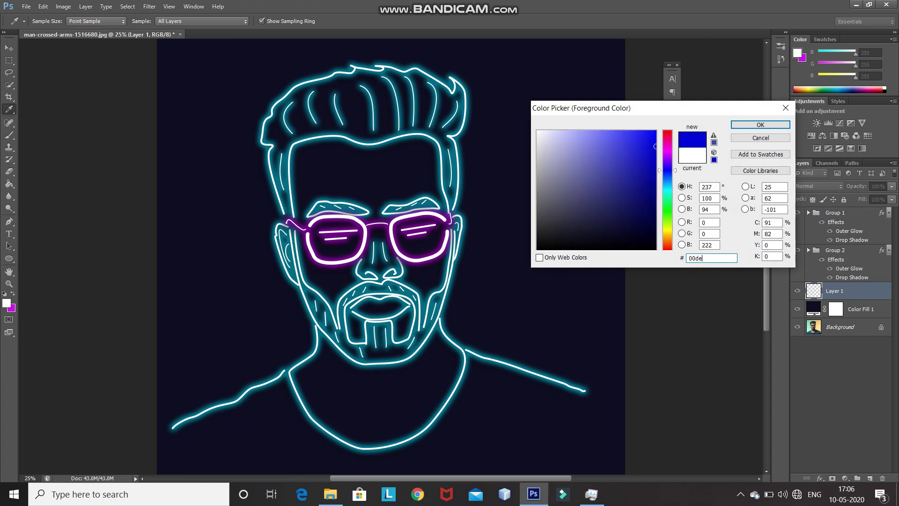
click(760, 125)
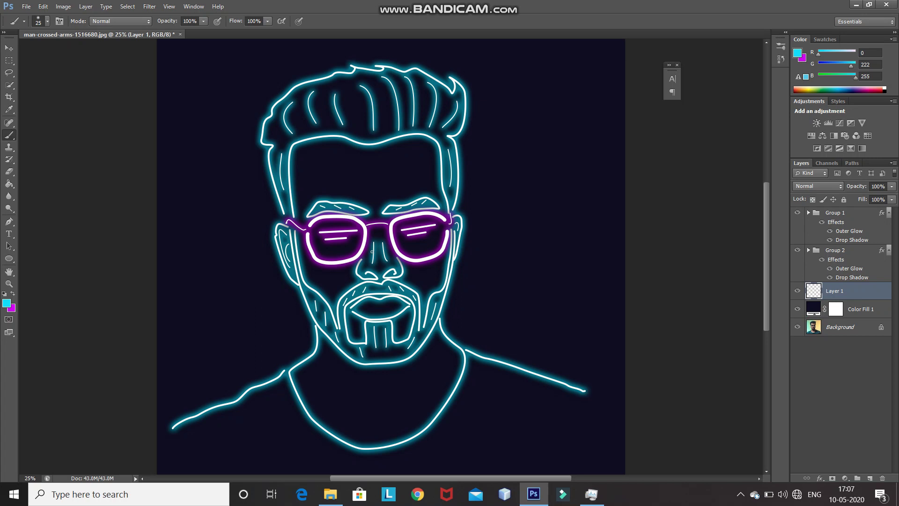
Step: Enlarge the brush until it spans the whole head and paint one soft cyan dab centred on the face on Layer 1
key(bracketright)
key(bracketright)
key(bracketright)
key(bracketright)
key(bracketright)
key(bracketright)
key(bracketright)
key(bracketright)
key(bracketright)
key(bracketright)
key(bracketright)
key(bracketright)
key(bracketright)
key(bracketright)
key(bracketright)
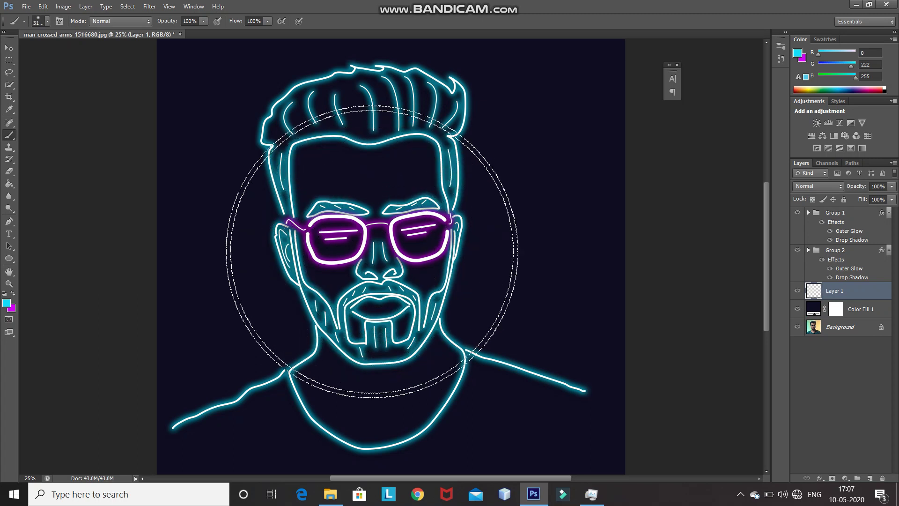
key(bracketright)
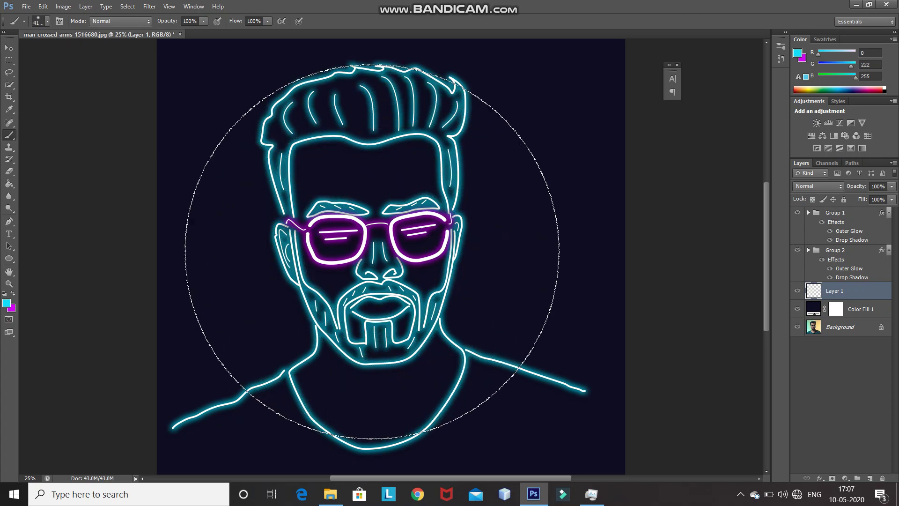
key(bracketright)
key(bracketright)
key(bracketright)
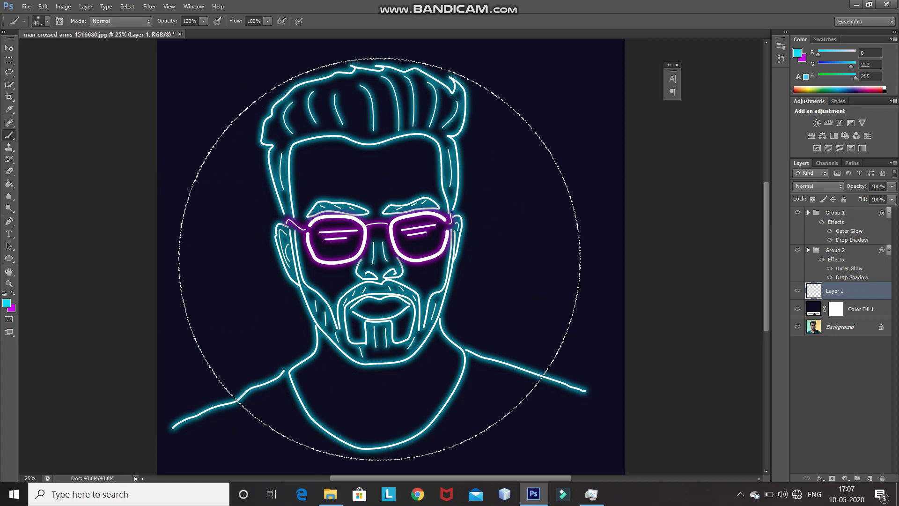
click(379, 259)
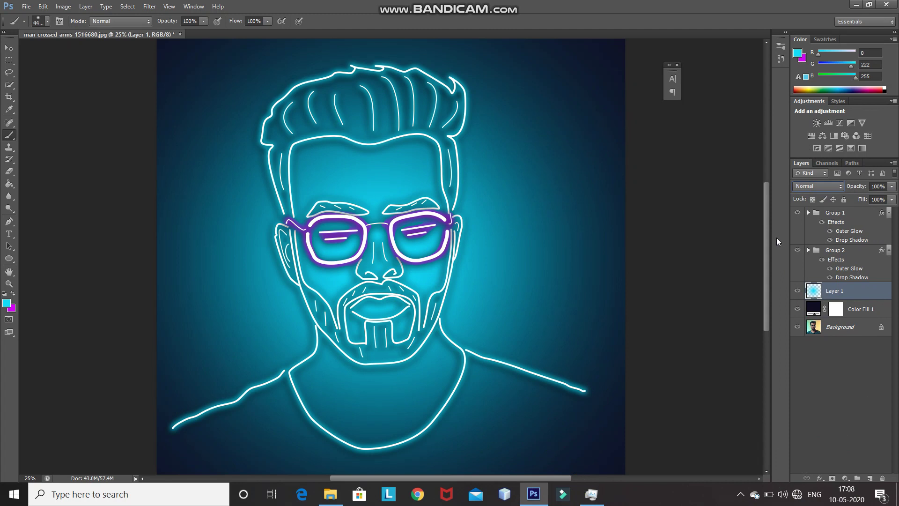
Step: Set Layer 1 to the Soft Light blend mode at 50% opacity and compare the image with the layer hidden and shown
click(803, 186)
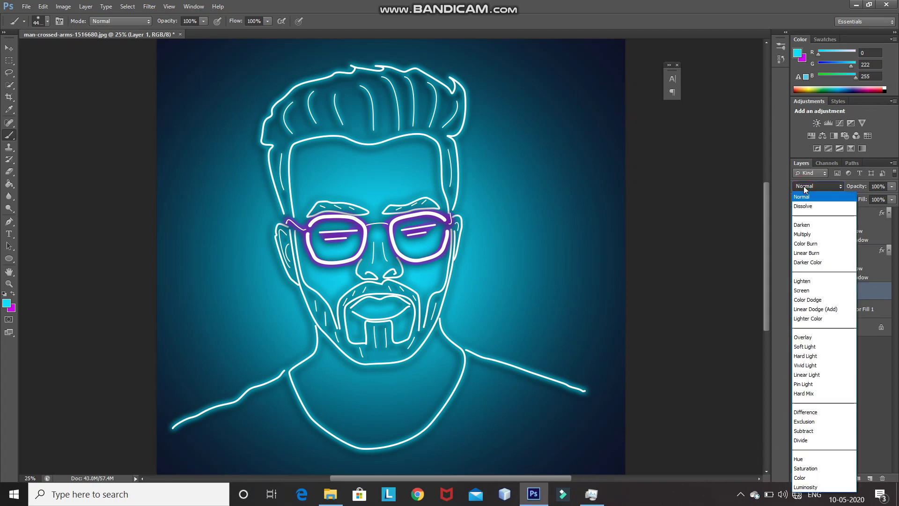
click(810, 347)
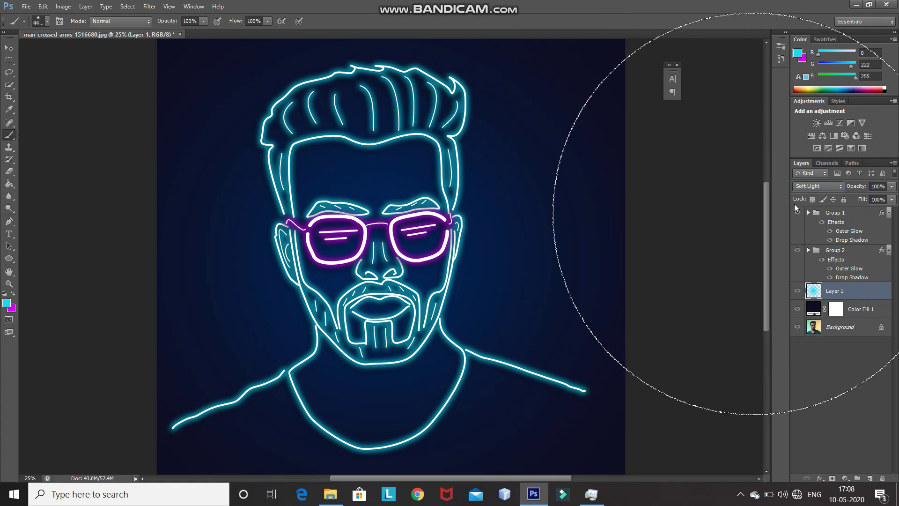
click(875, 186)
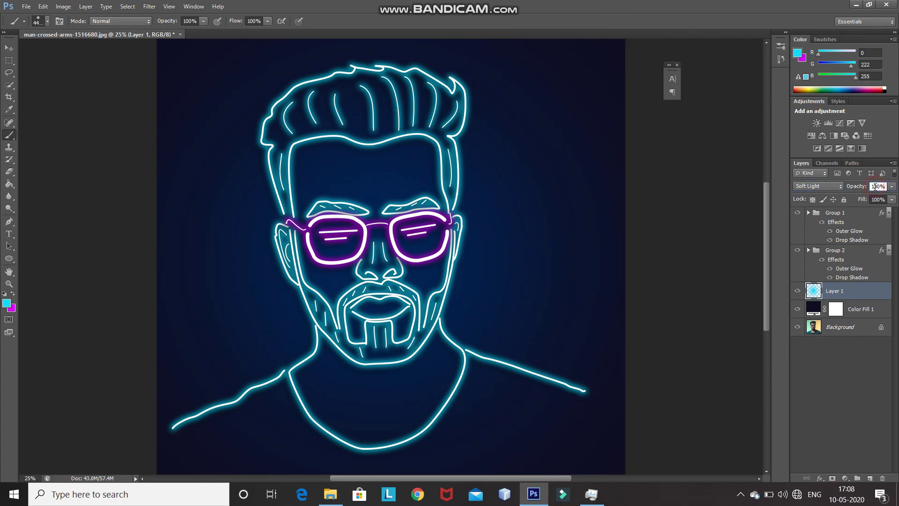
key(BackSpace)
key(BackSpace)
key(BackSpace)
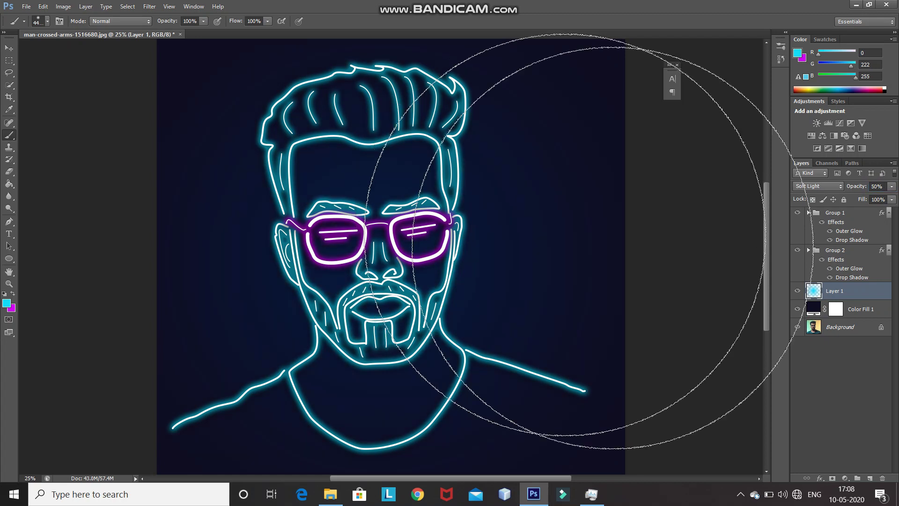
click(798, 291)
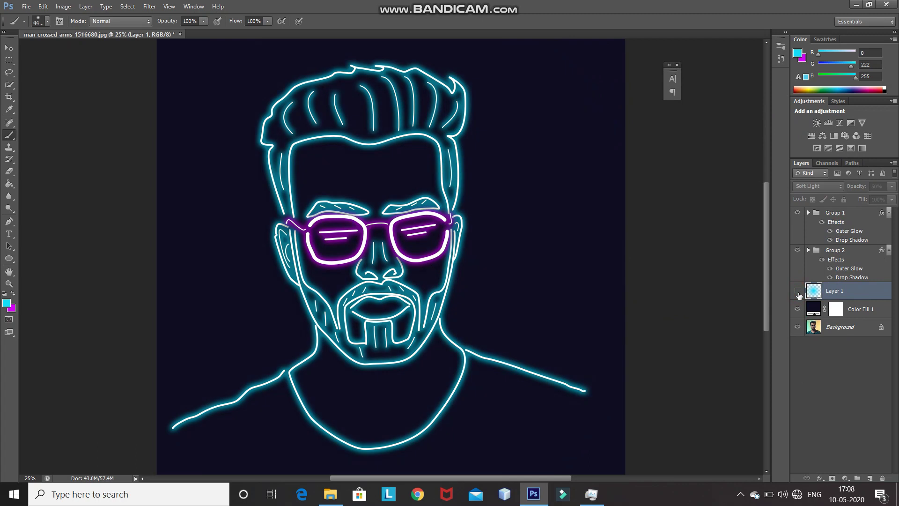
click(798, 292)
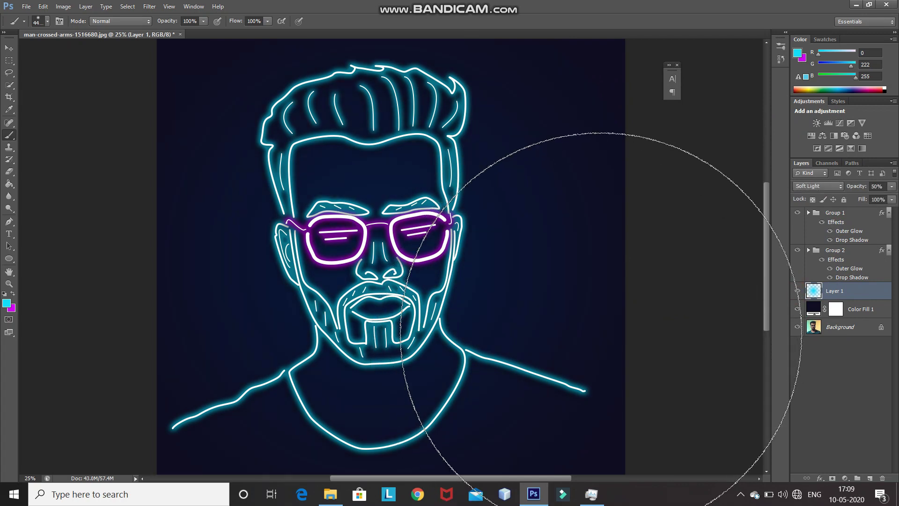
Step: Add a new layer above Layer 1 and set the foreground colour to d200ff for the brush
click(869, 477)
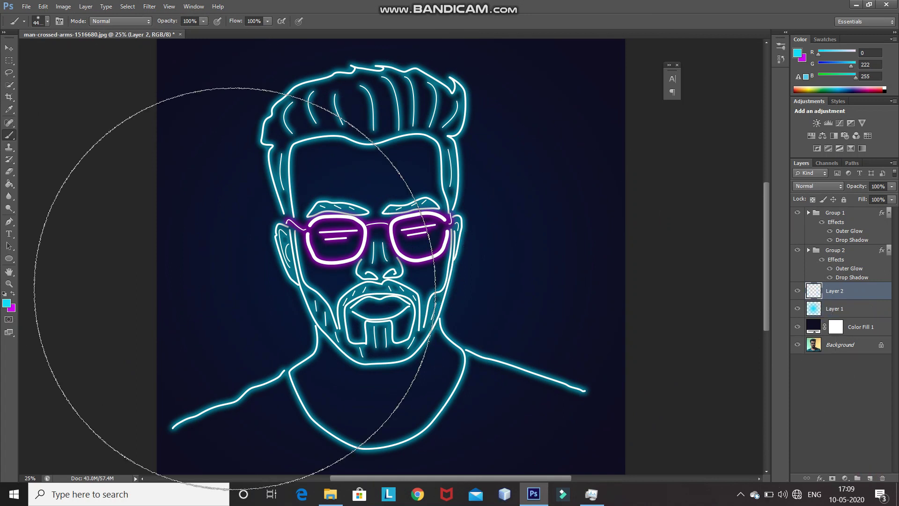
click(6, 304)
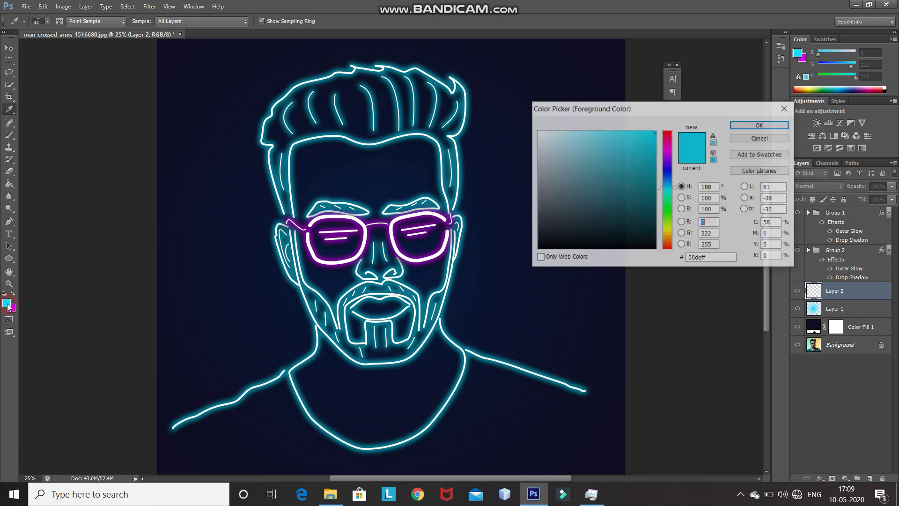
double_click(714, 261)
key(BackSpace)
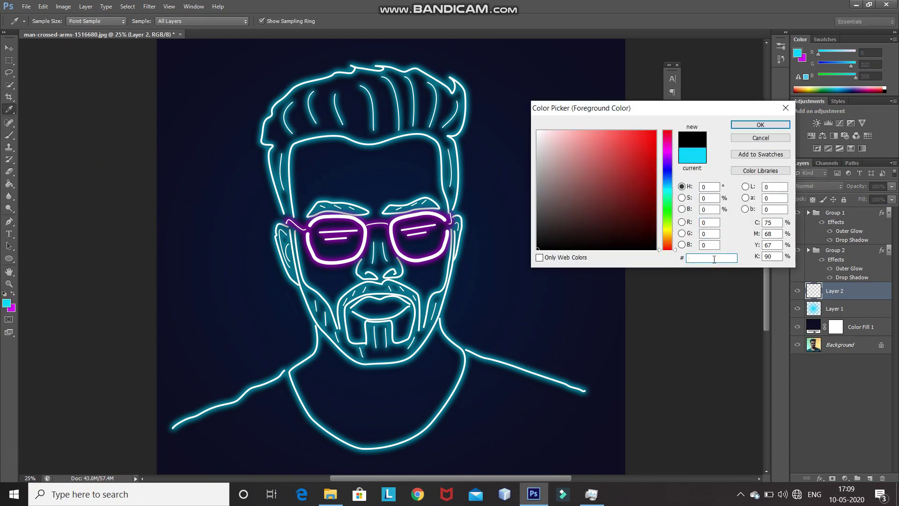
text(d200ff)
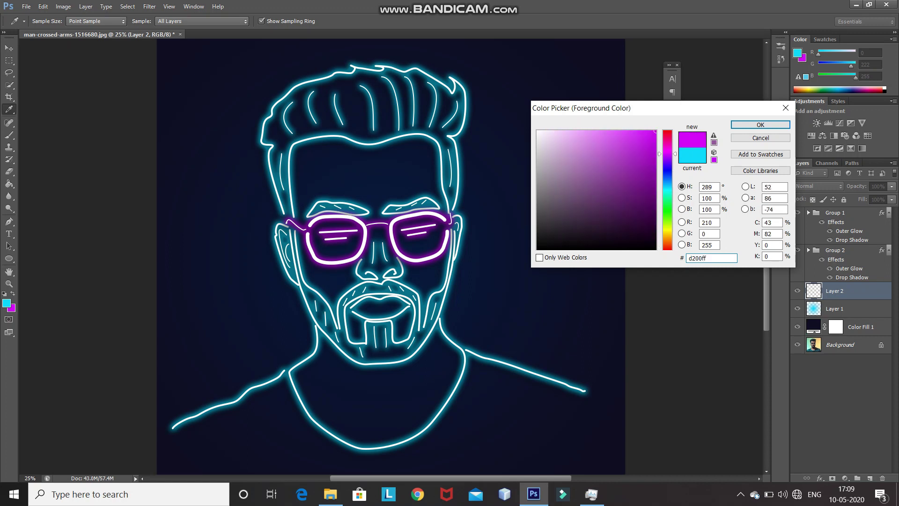
click(743, 125)
key(b)
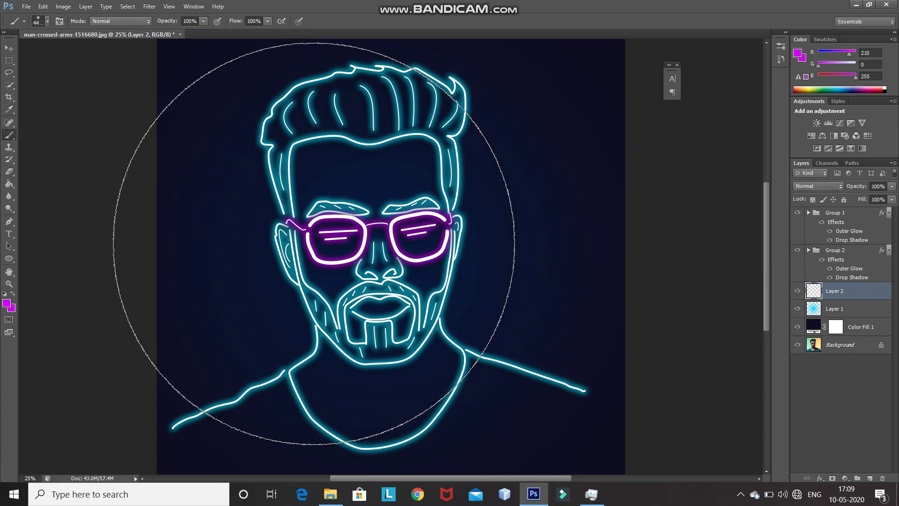
Step: Shrink the brush to 700 px and paint one soft purple dab on each sunglasses lens on Layer 2
key(bracketleft)
key(bracketleft)
key(bracketleft)
key(bracketleft)
key(bracketleft)
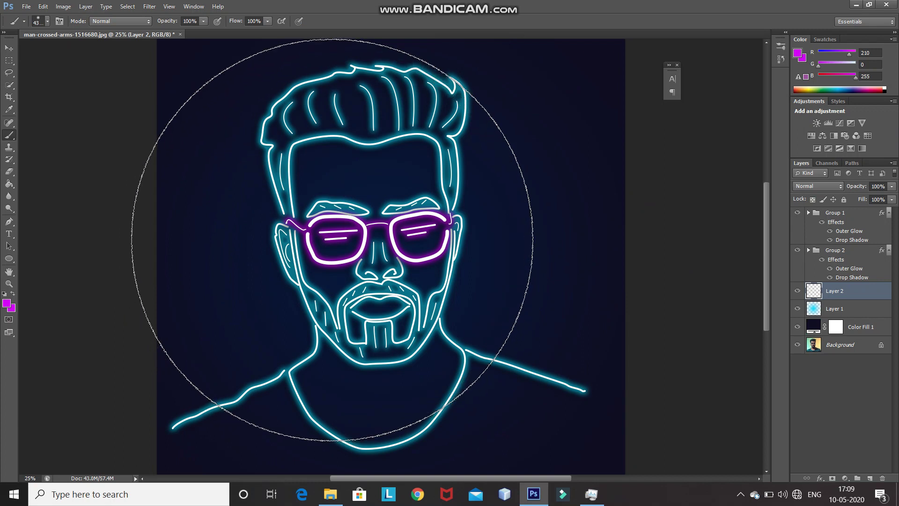
key(bracketleft)
key(bracketleft)
key(bracketleft)
key(bracketleft)
key(bracketleft)
key(bracketleft)
key(bracketleft)
key(bracketleft)
key(bracketleft)
key(bracketleft)
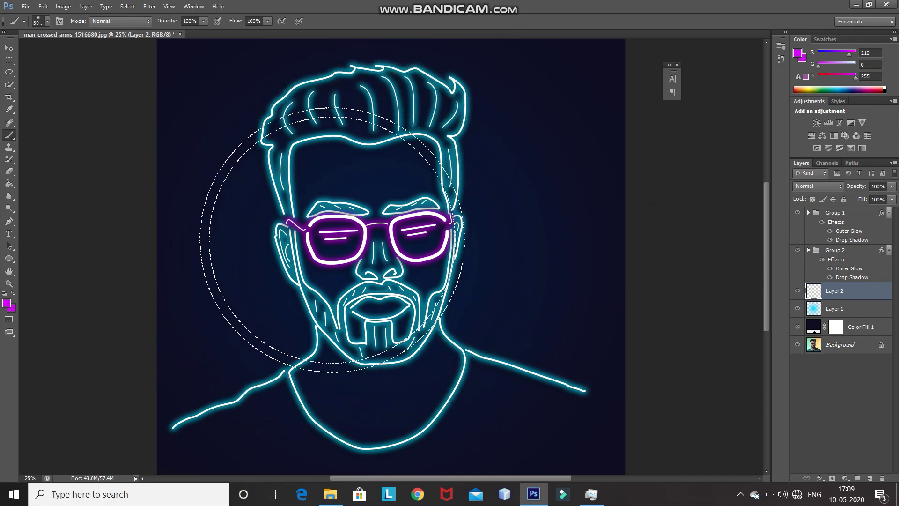
click(335, 241)
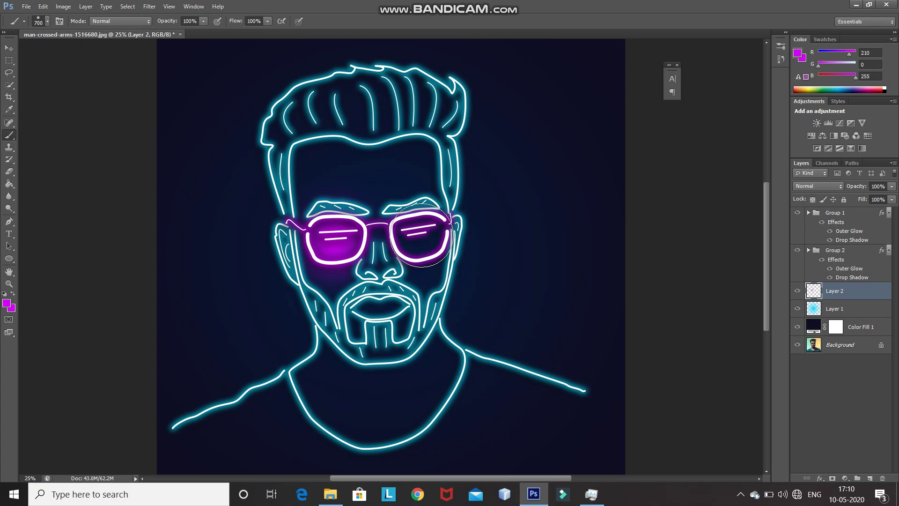
click(420, 235)
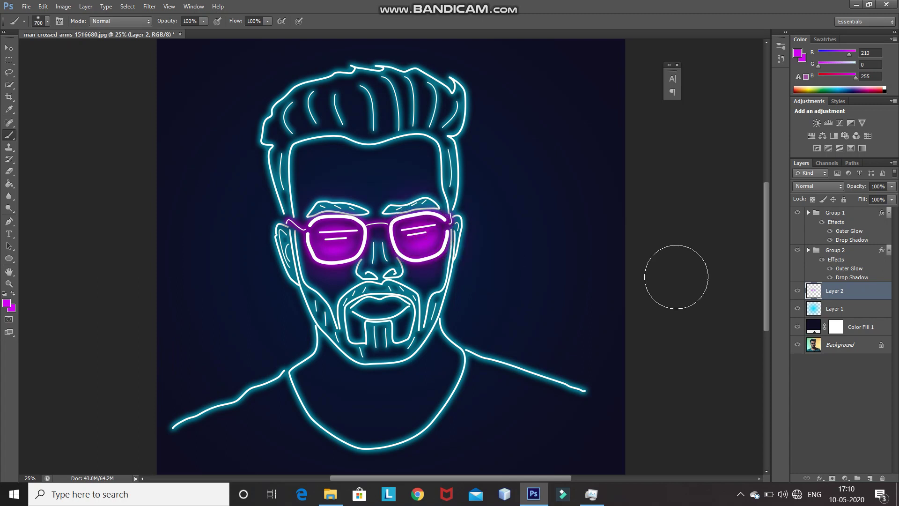
Step: Set Layer 2 to the Soft Light blend mode and lower its opacity
click(808, 187)
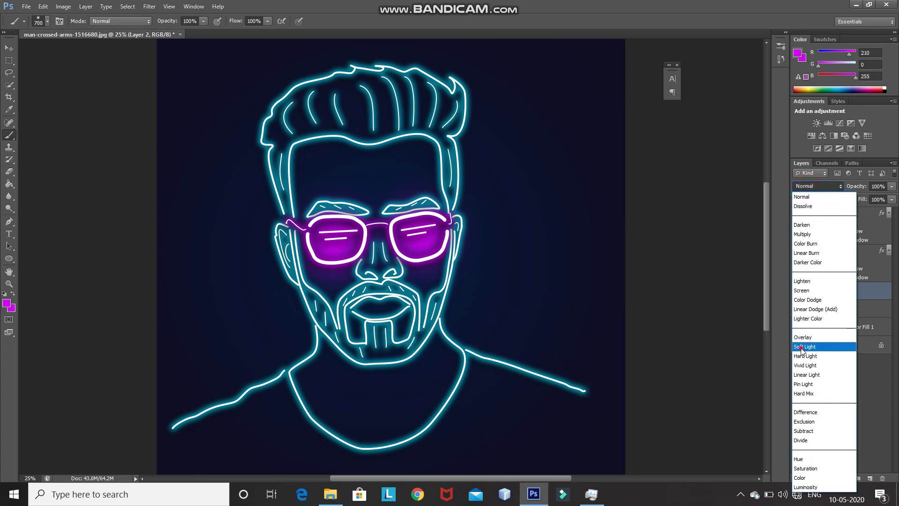
click(802, 348)
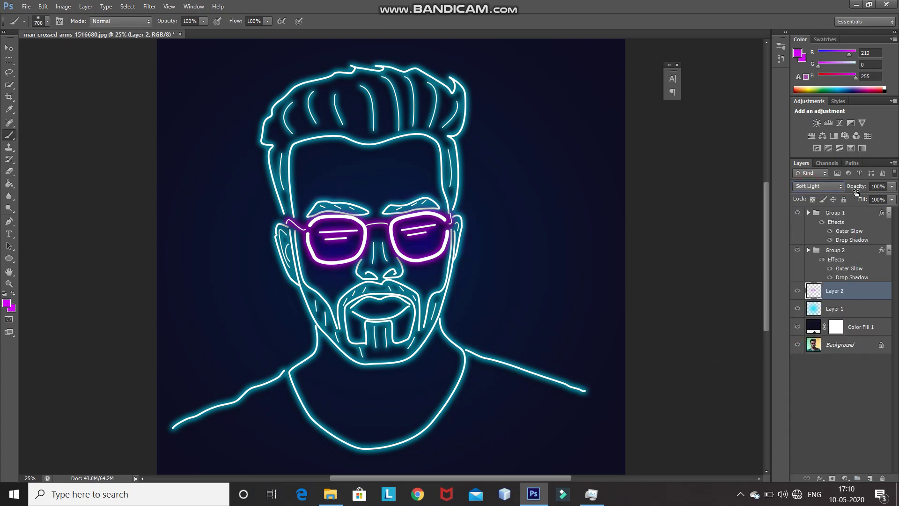
click(877, 187)
key(BackSpace)
key(BackSpace)
text(5)
key(Return)
Step: Add a new layer above Layer 2 and draw a tiny circular selection in the empty background beside the hair
click(870, 477)
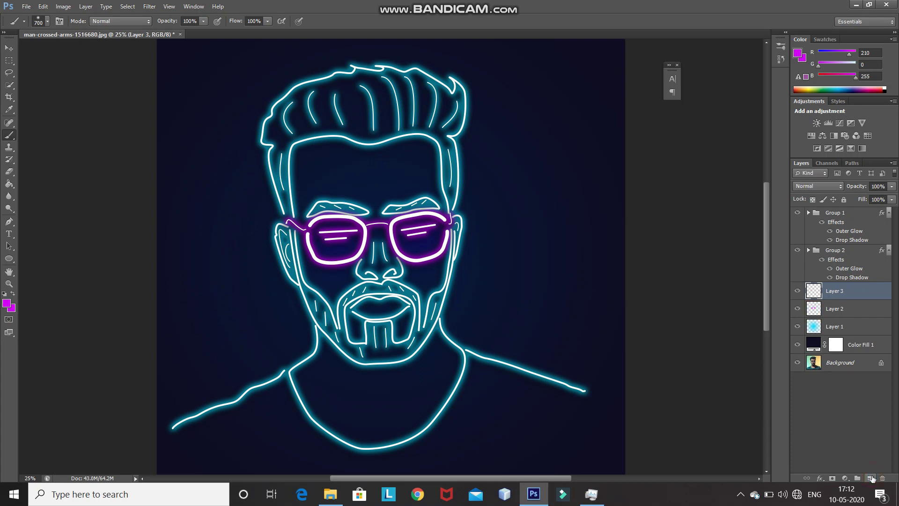
click(9, 60)
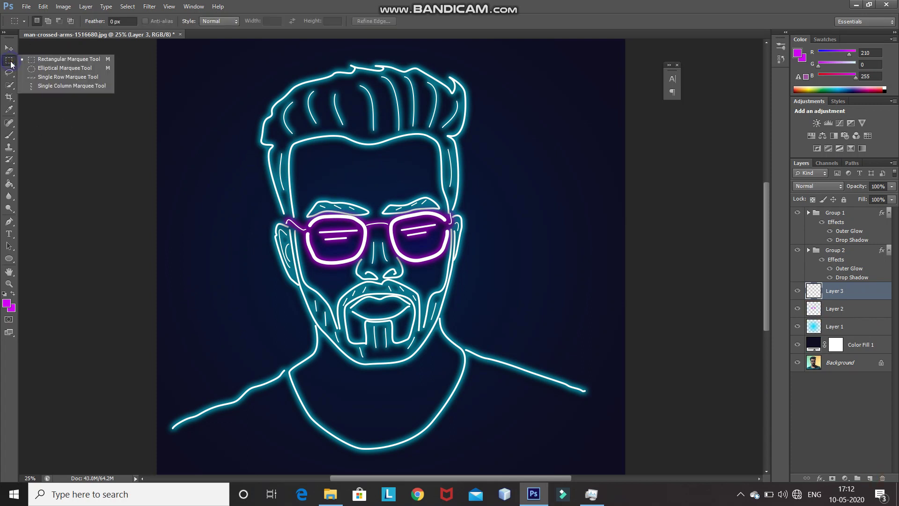
click(39, 68)
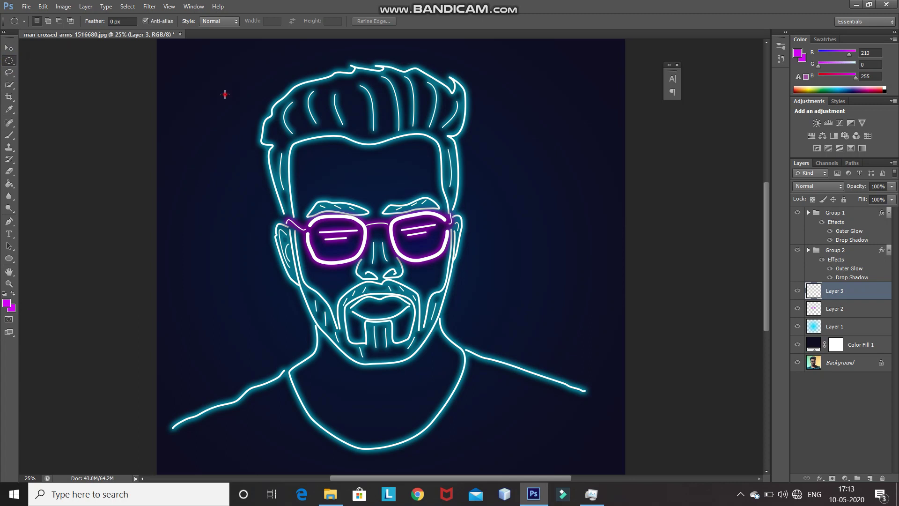
drag(225, 94, 230, 102)
Step: Fill the small circular selection with black in Normal mode at 100% opacity and deselect it
right_click(229, 100)
click(255, 243)
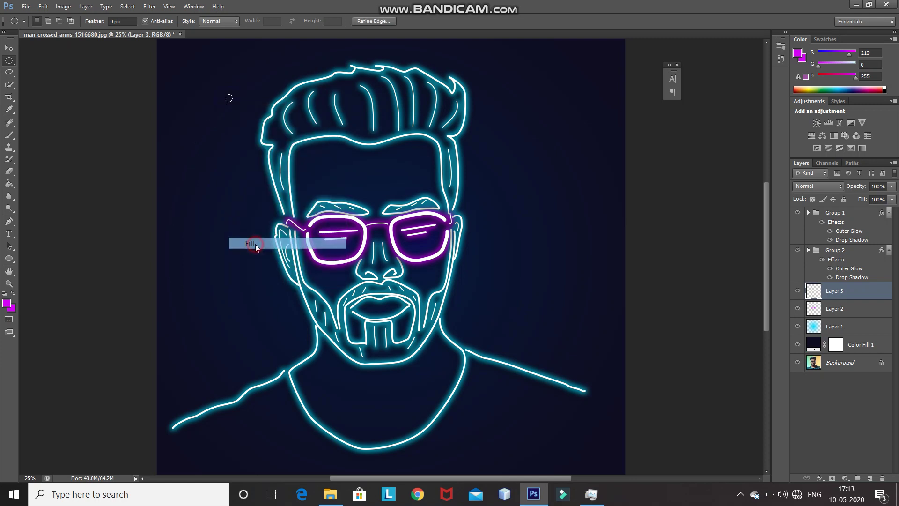
click(431, 152)
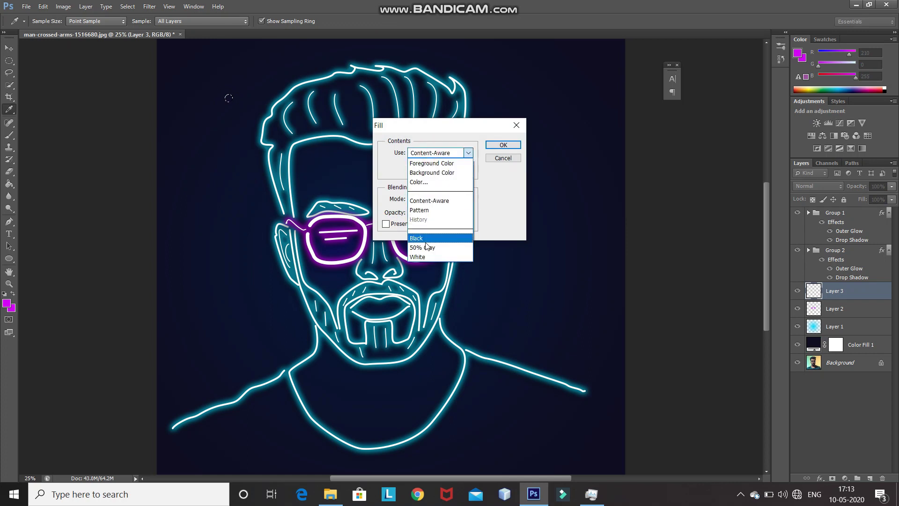
click(422, 239)
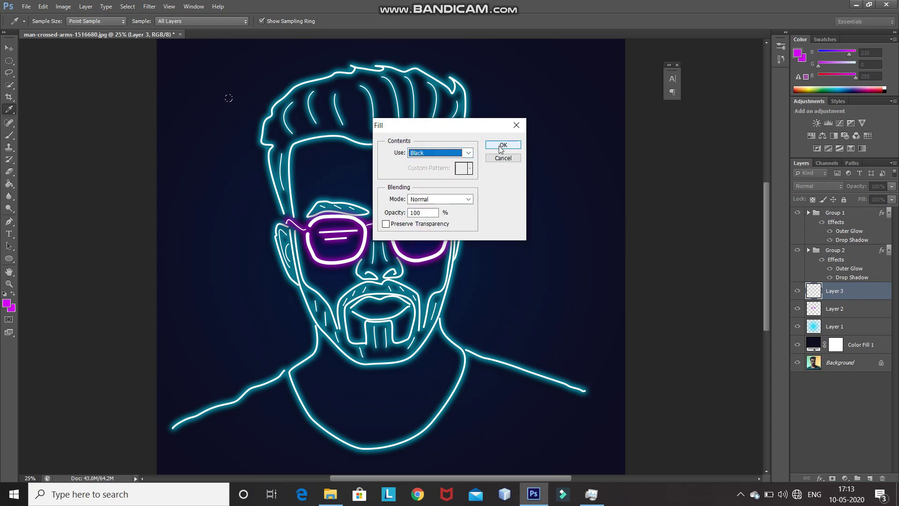
click(501, 147)
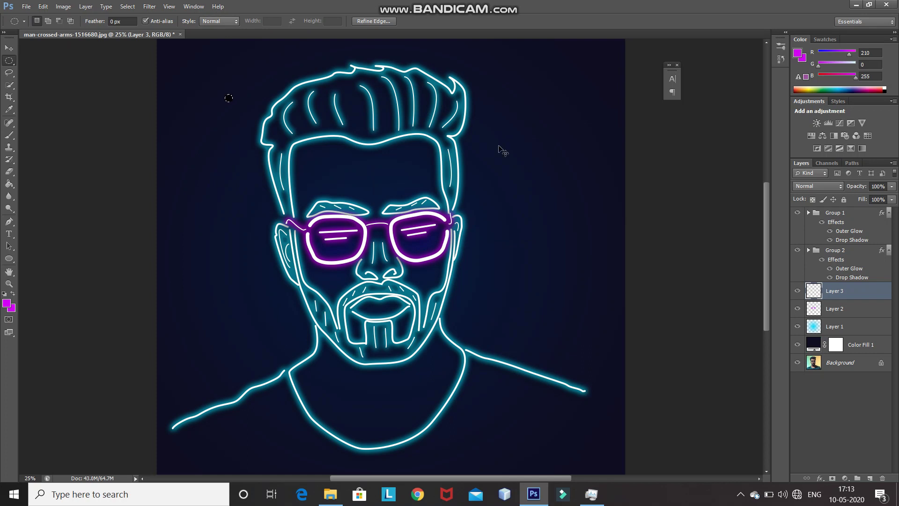
key(ctrl+d)
Step: Give the black dot on Layer 3 a Bevel & Emboss effect with the depth at 1000%
click(819, 478)
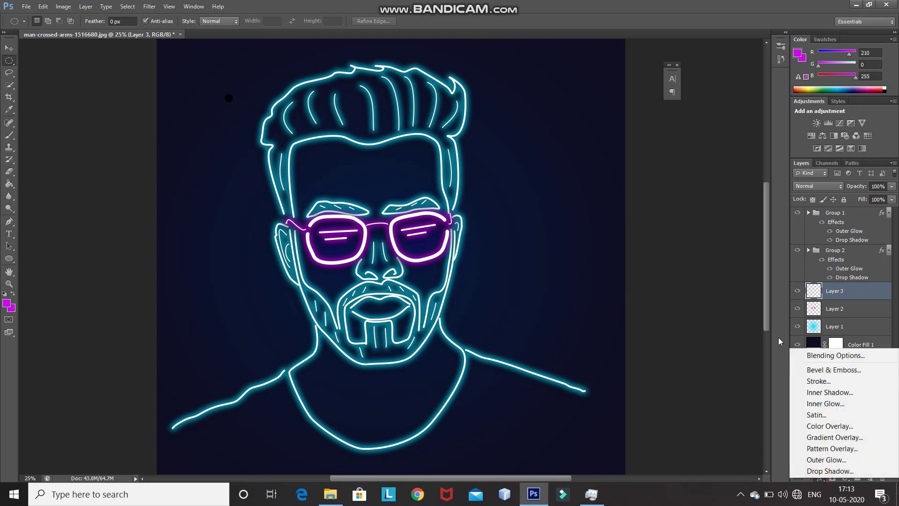
click(803, 355)
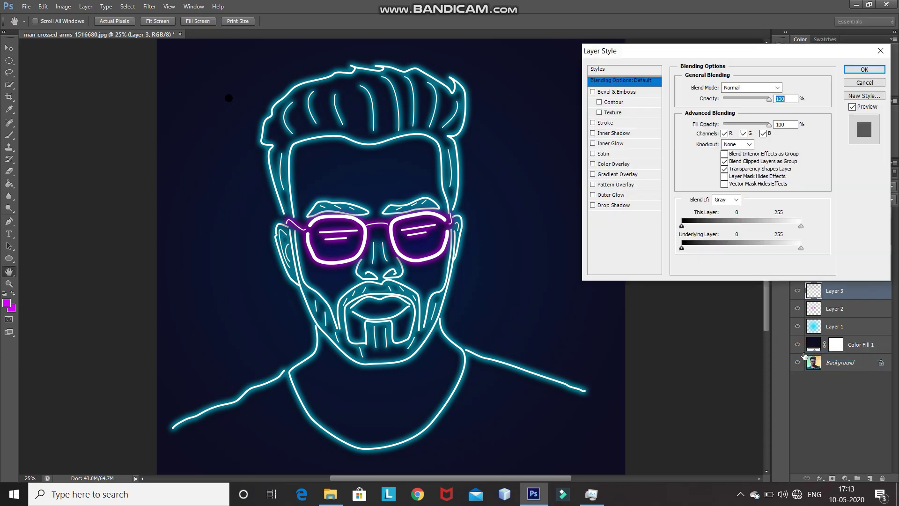
click(626, 92)
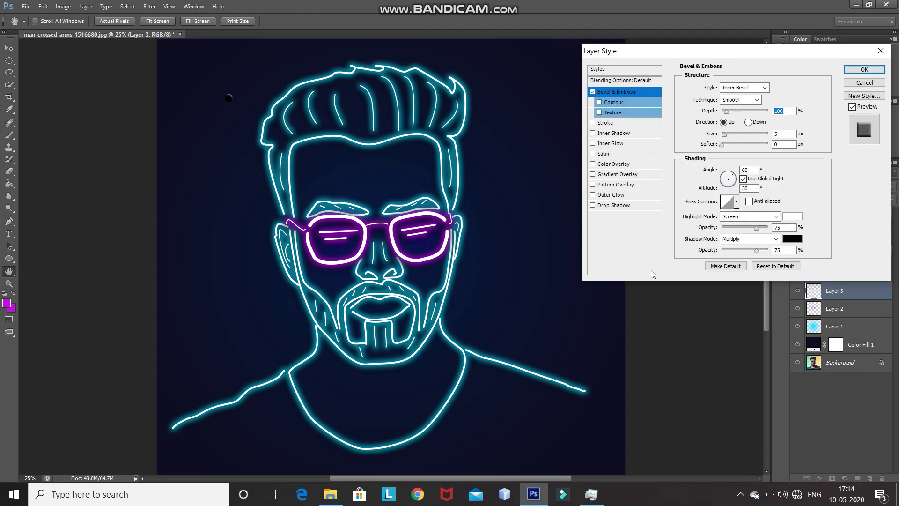
click(726, 111)
drag(727, 114, 775, 113)
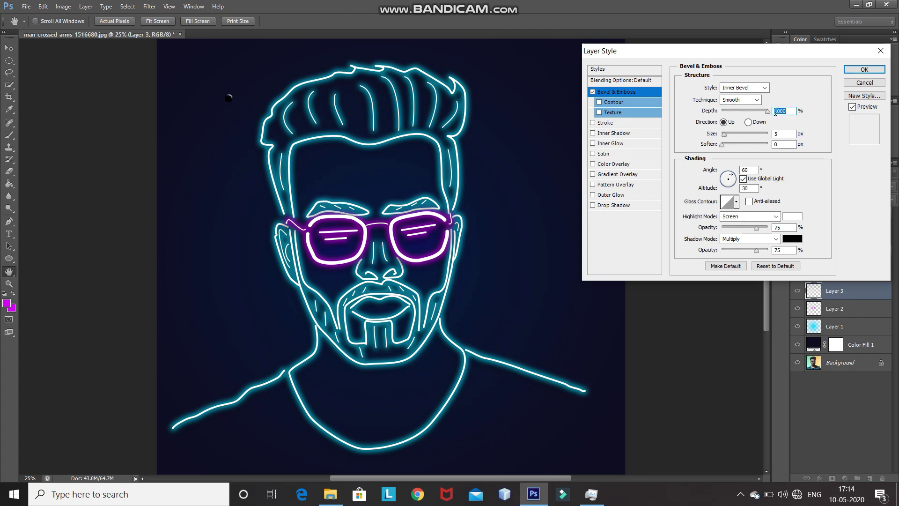
click(849, 70)
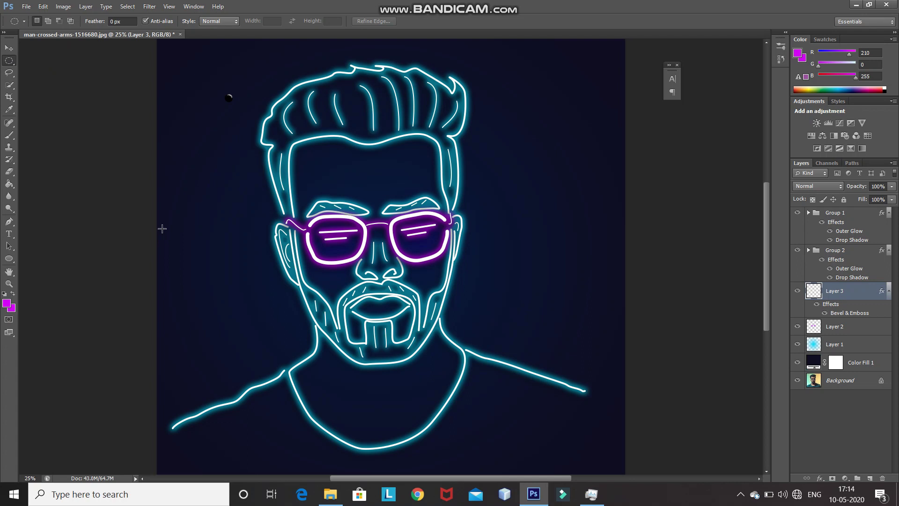
Step: Move the black dot to the upper end of a hair strand, duplicate its layer and place the copy at the strand's lower end
click(9, 47)
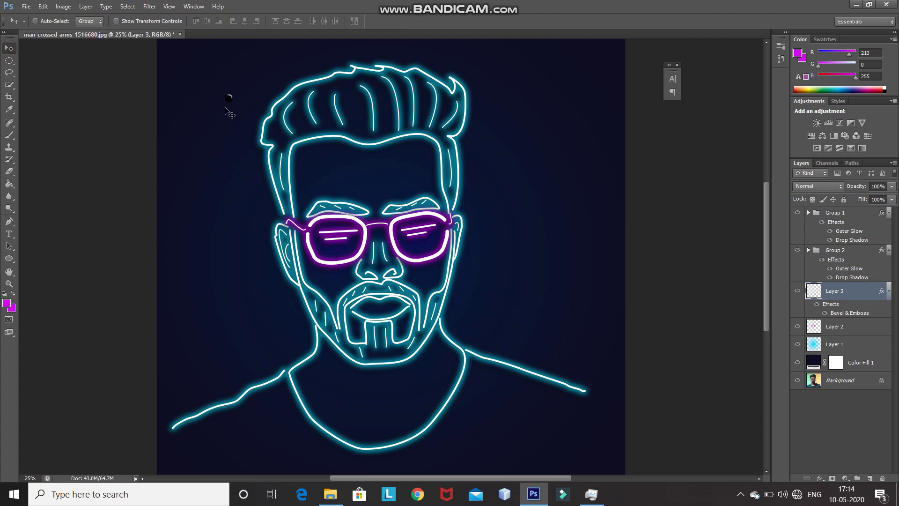
drag(230, 98, 336, 93)
key(ctrl+j)
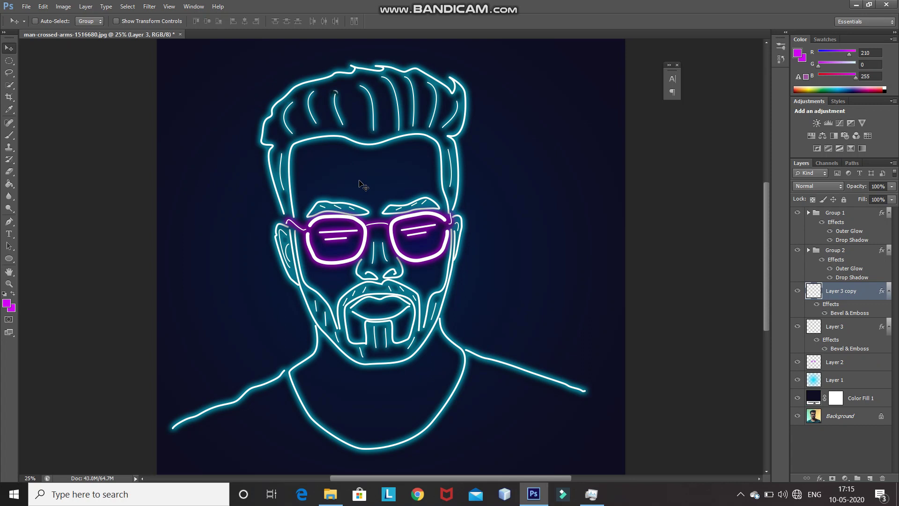
drag(341, 96, 347, 124)
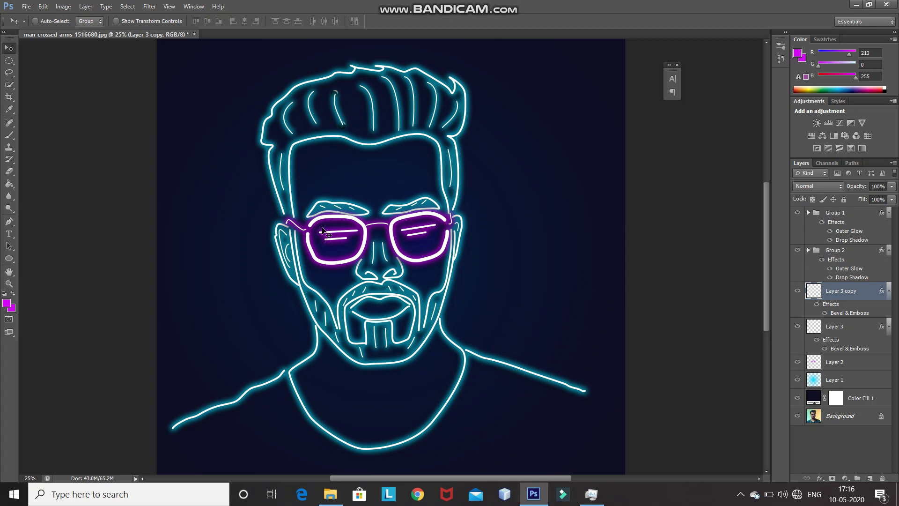